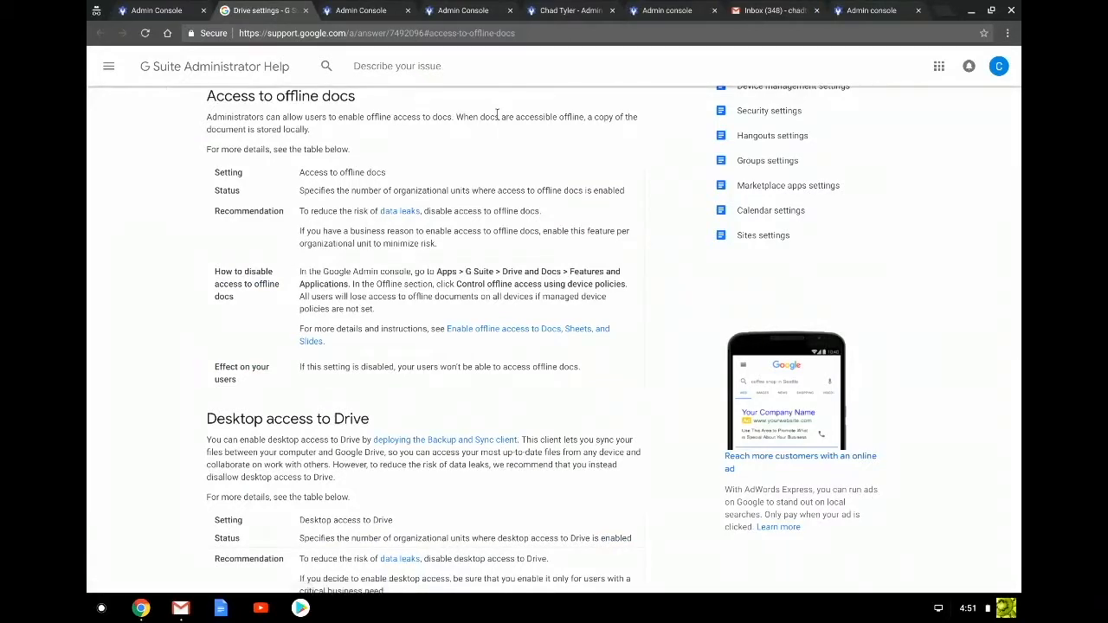
Step: Close the Drive settings help page and bring up the security dashboard
left_click(177, 7)
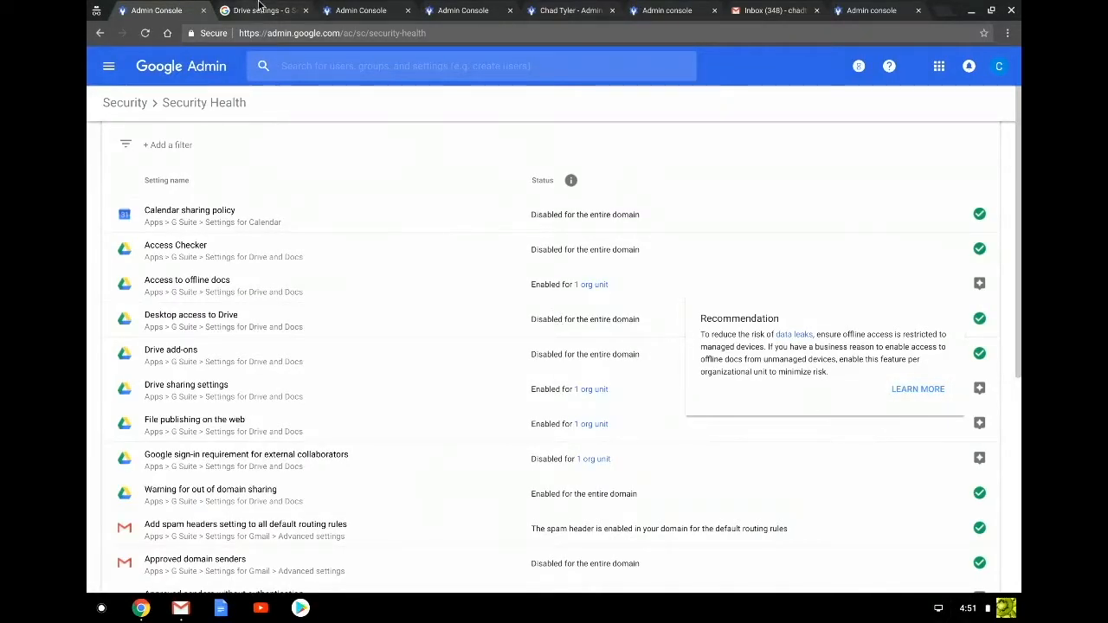
left_click(304, 10)
left_click(275, 12)
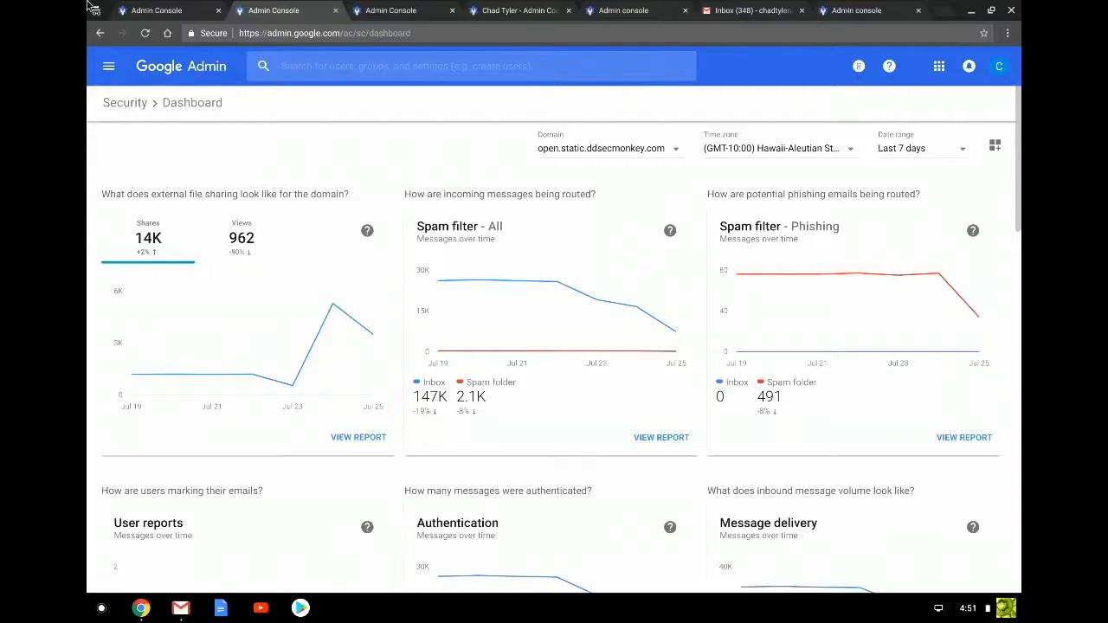
Step: Look over the tools listed in the Security section and the report charts on the security dashboard
left_click(114, 68)
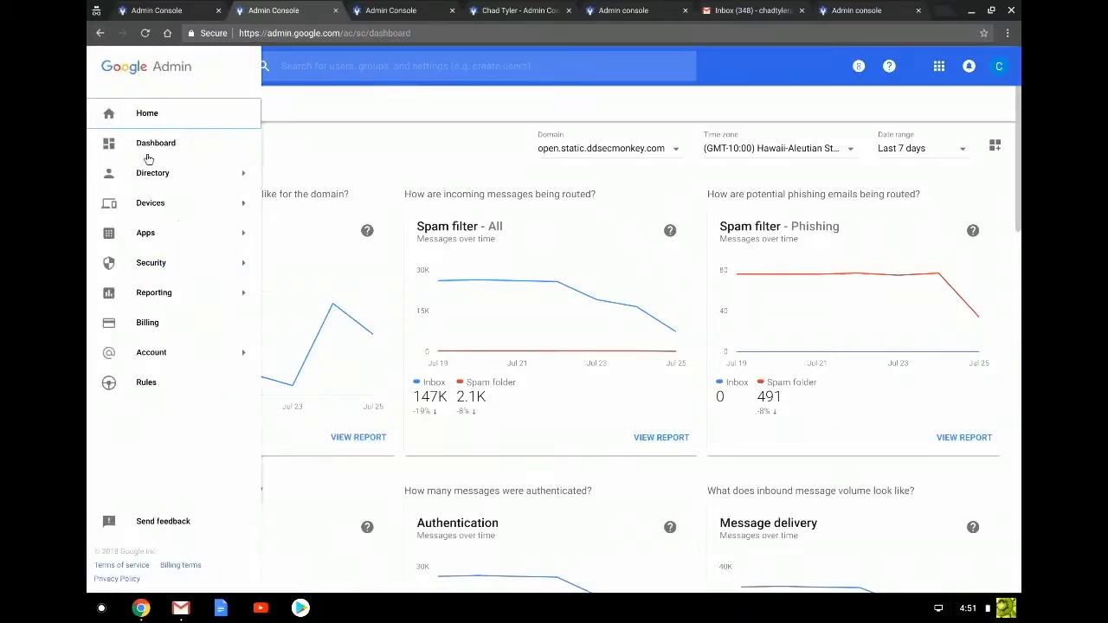
mouse_move(239, 269)
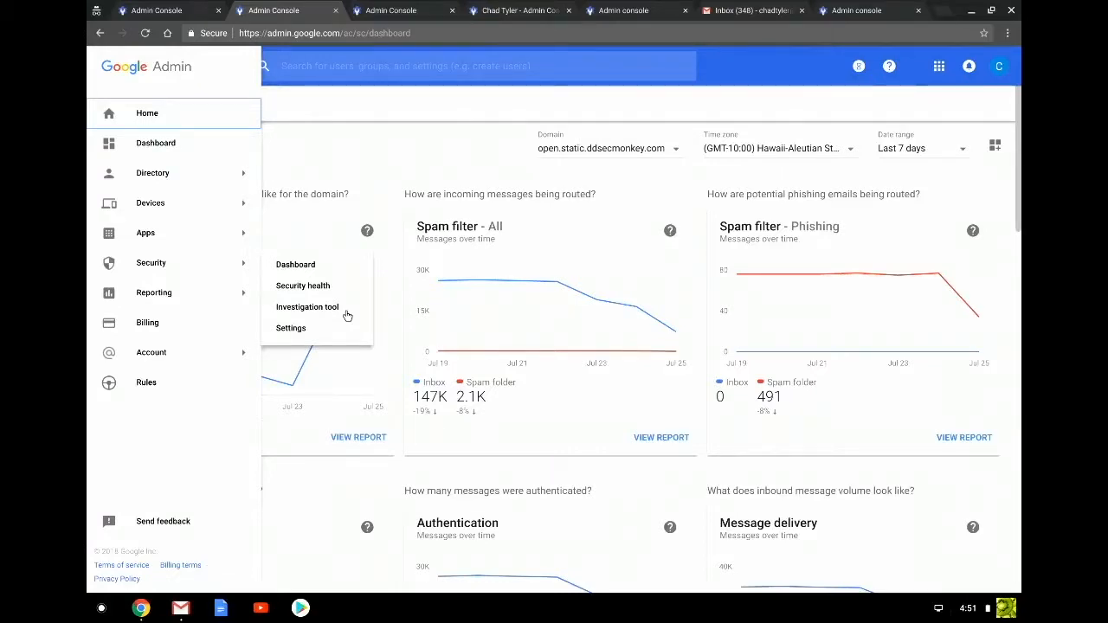
left_click(347, 162)
scroll(495, 411, "down", 1)
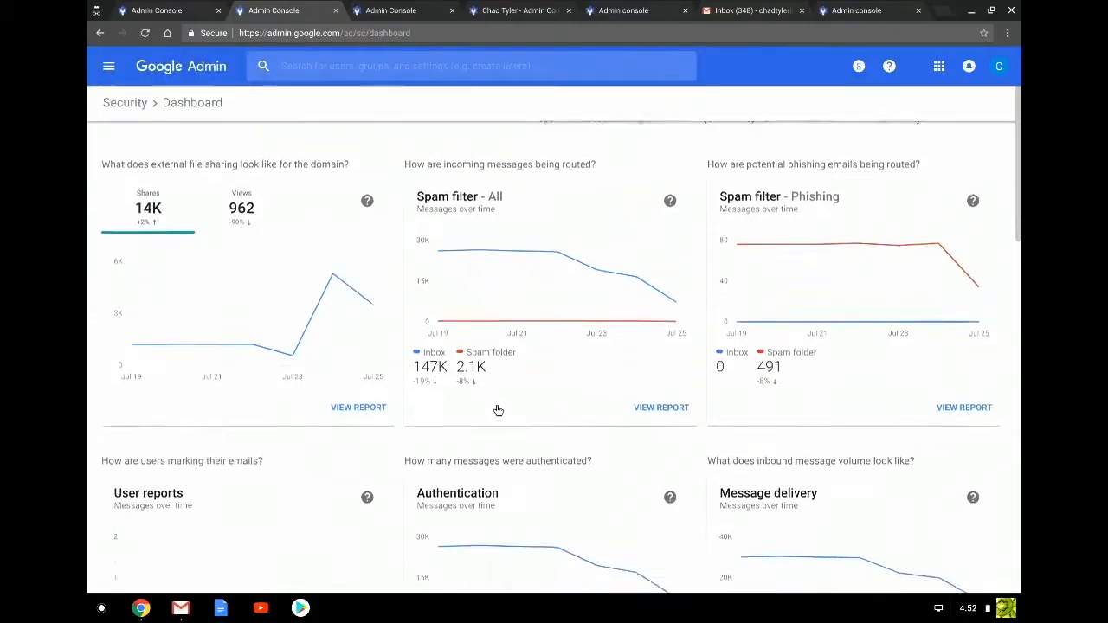
scroll(496, 410, "down", 1)
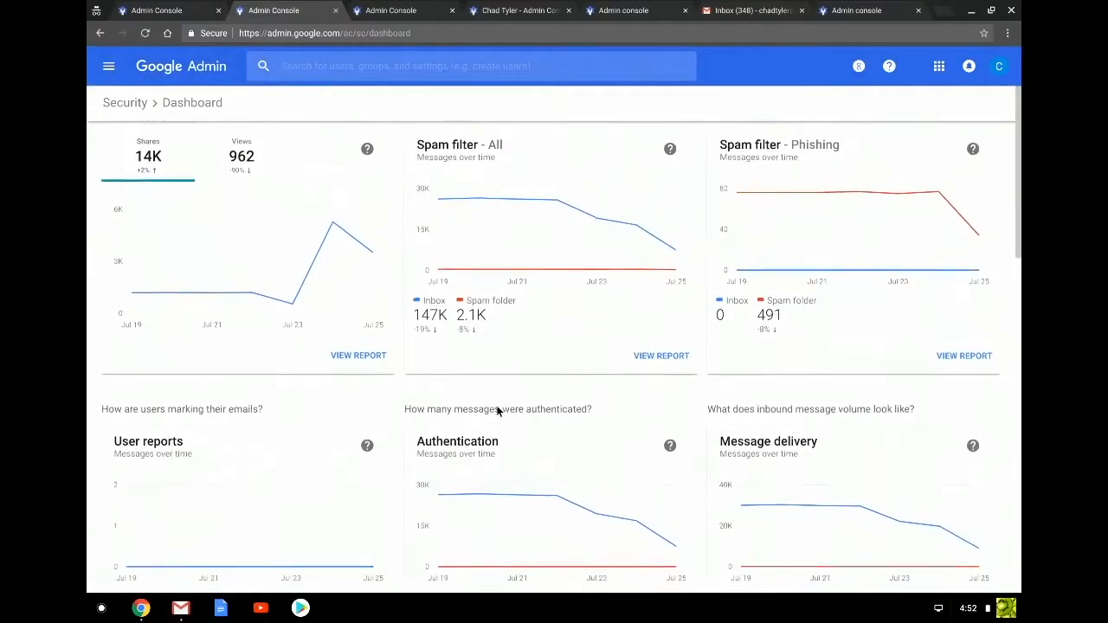
scroll(497, 407, "down", 1)
scroll(497, 410, "up", 1)
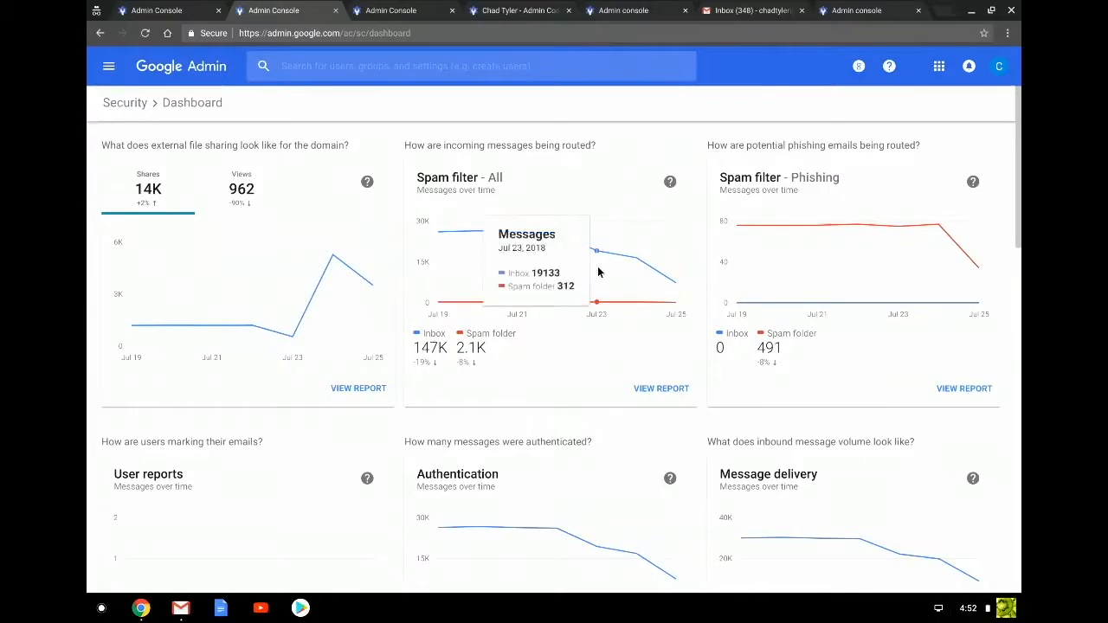
Step: Open the full report of the "Spam filter - All" chart and view its Classification and Time classified options
left_click(645, 392)
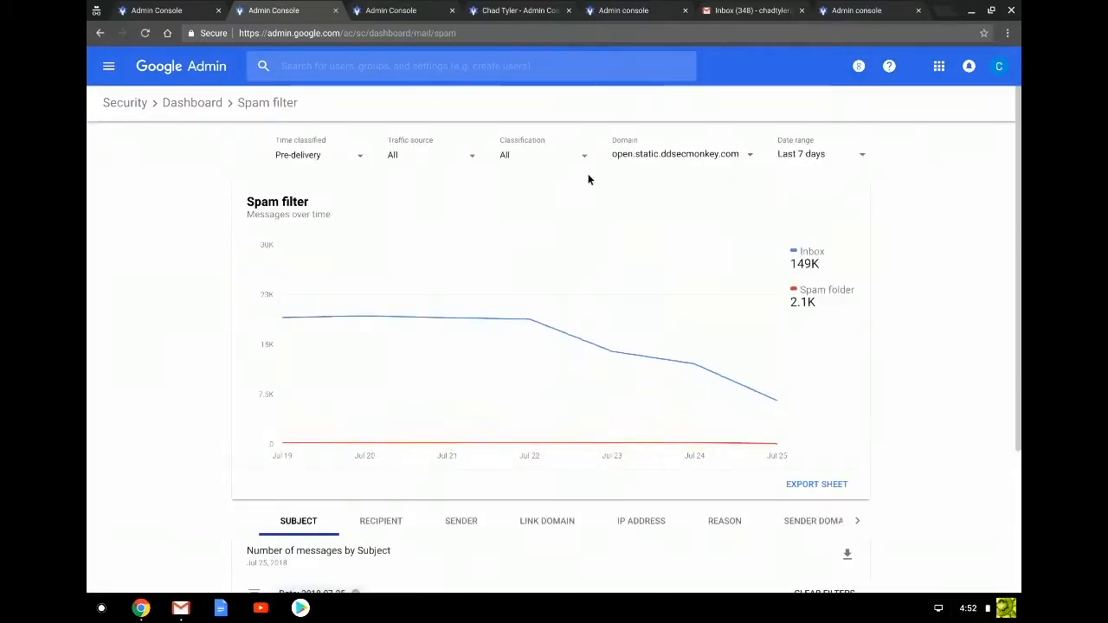
left_click(584, 162)
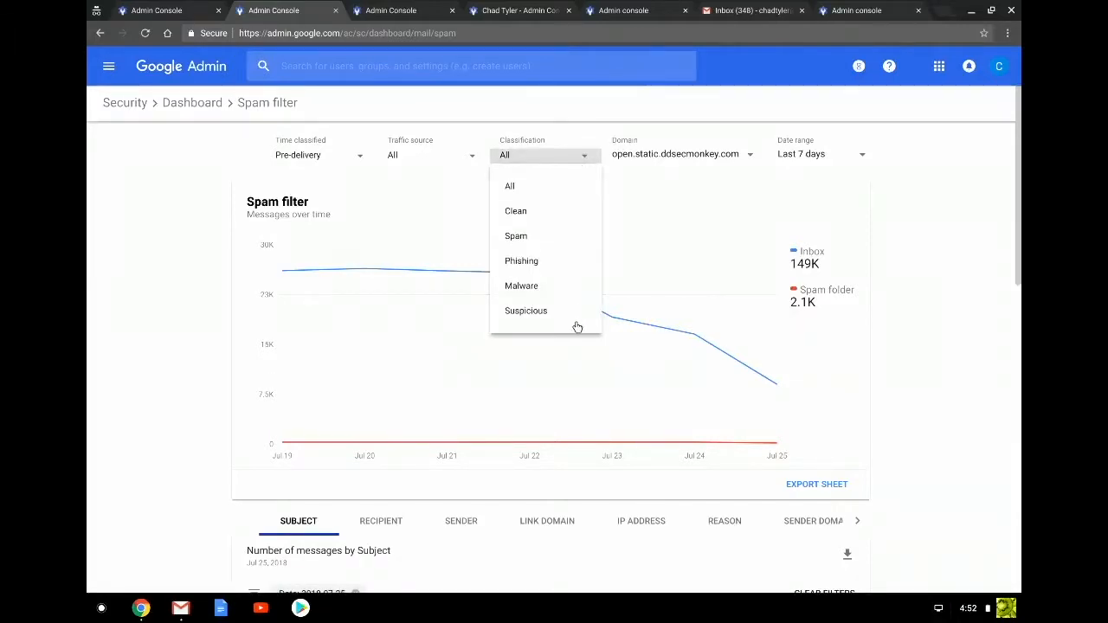
left_click(341, 159)
left_click(342, 160)
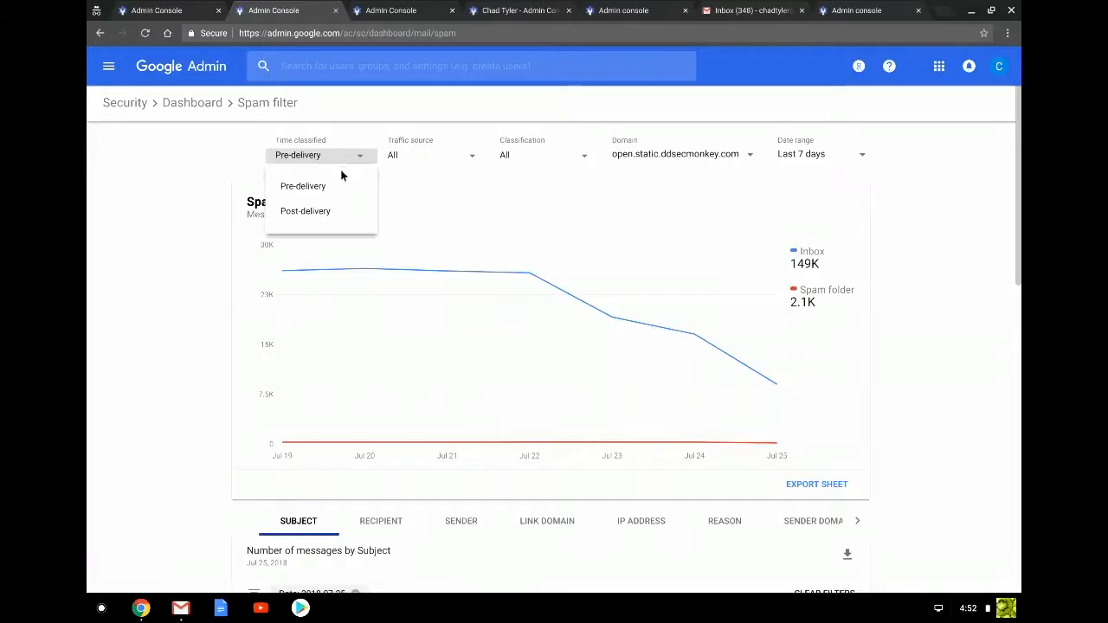
left_click(200, 214)
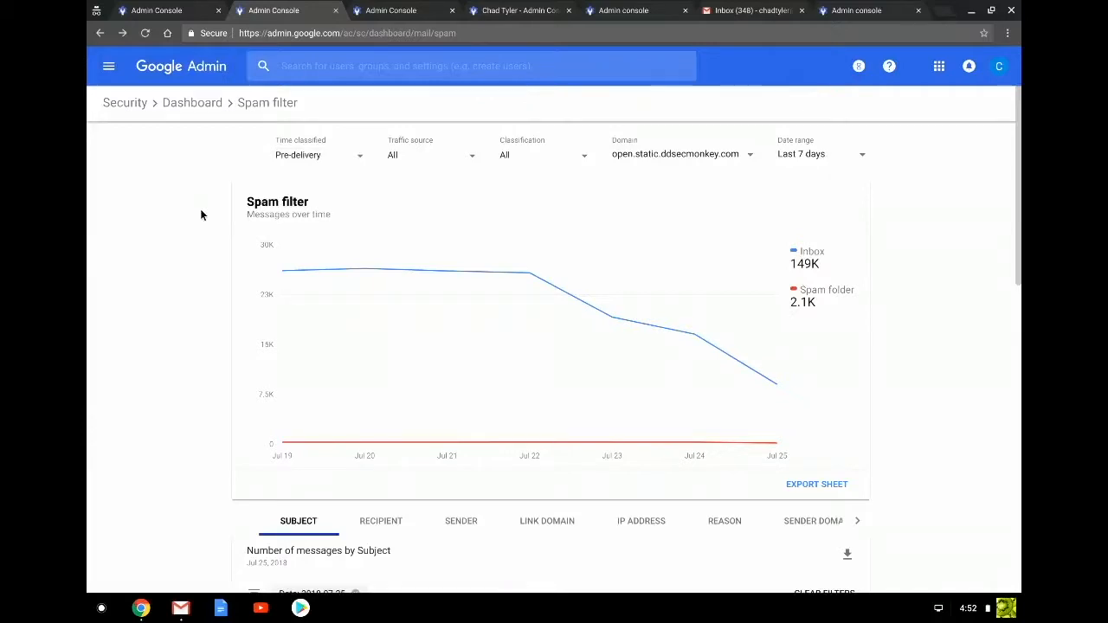
Step: Examine the spam filter report's message breakdown by subject and by recipient
scroll(200, 215, "down", 3)
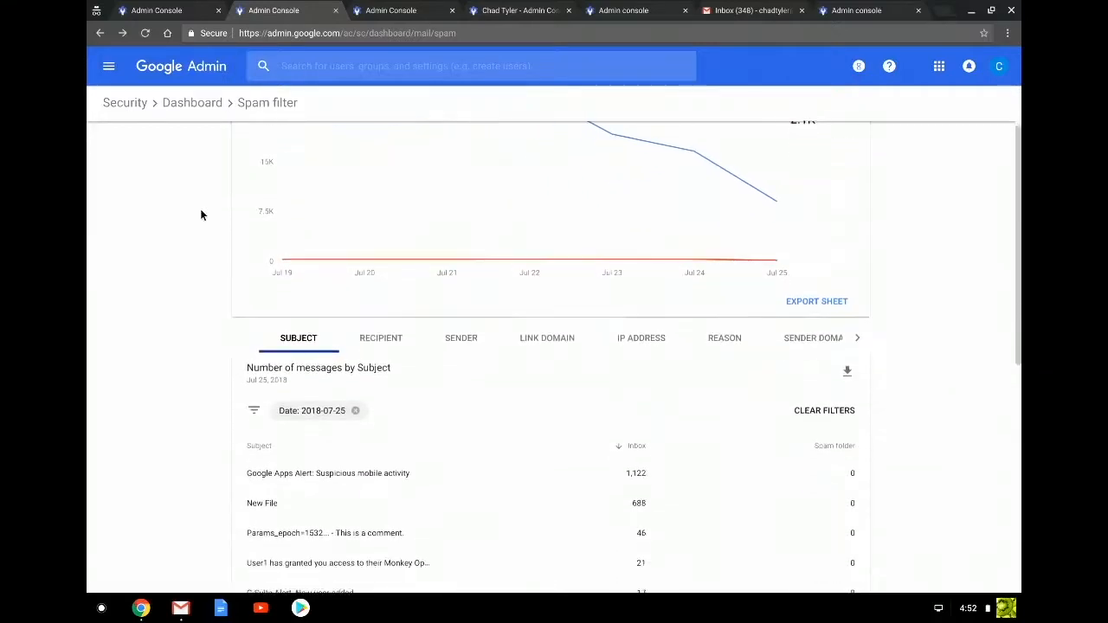
scroll(338, 298, "down", 1)
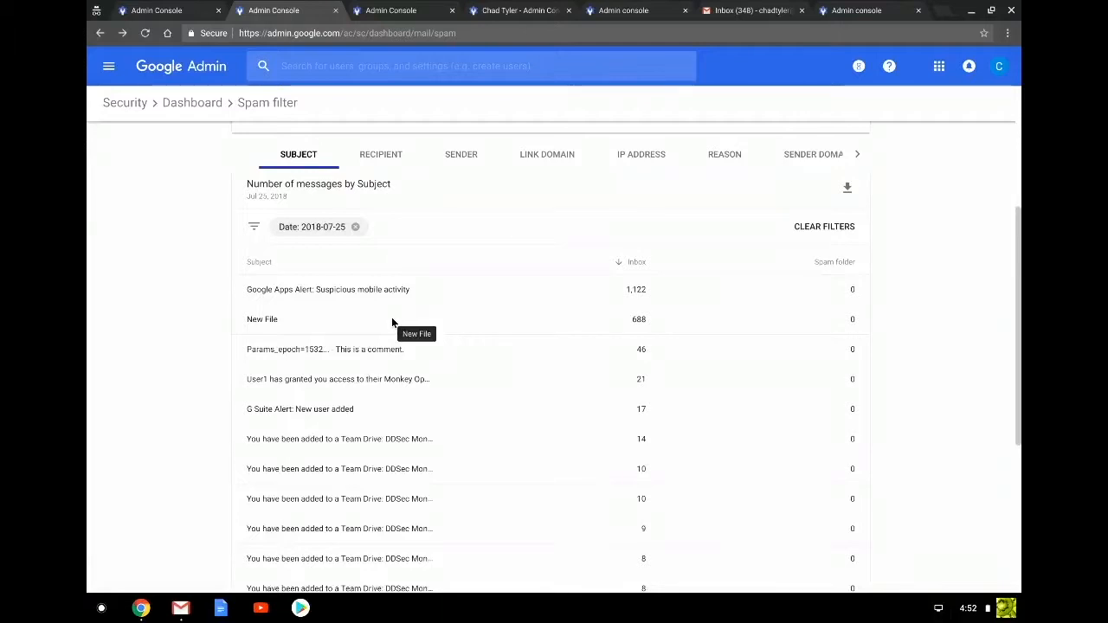
left_click(382, 154)
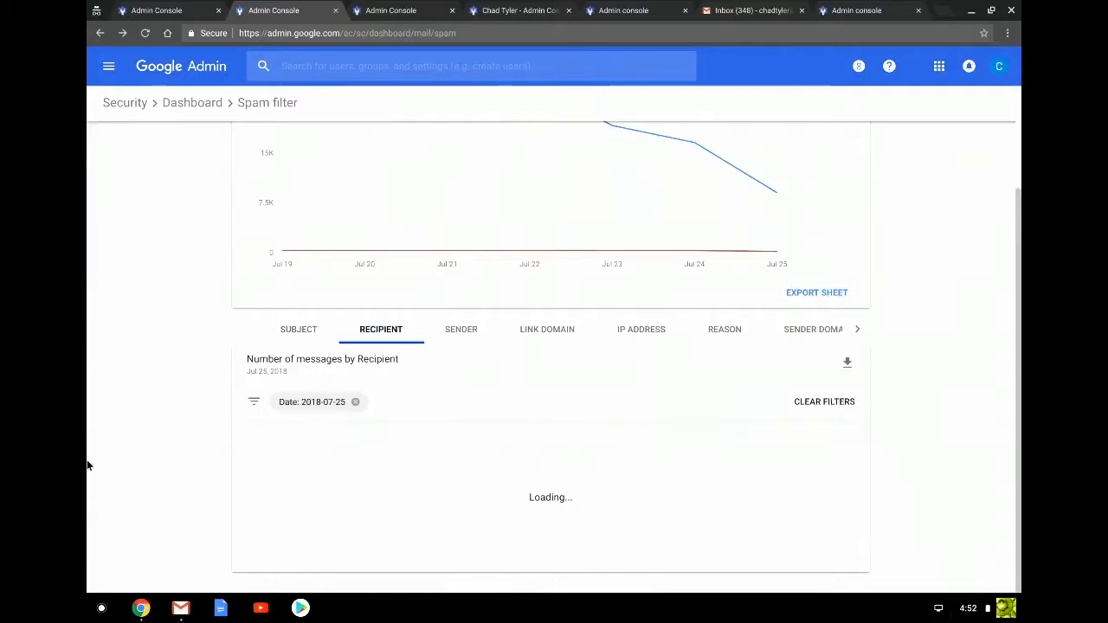
scroll(121, 478, "down", 5)
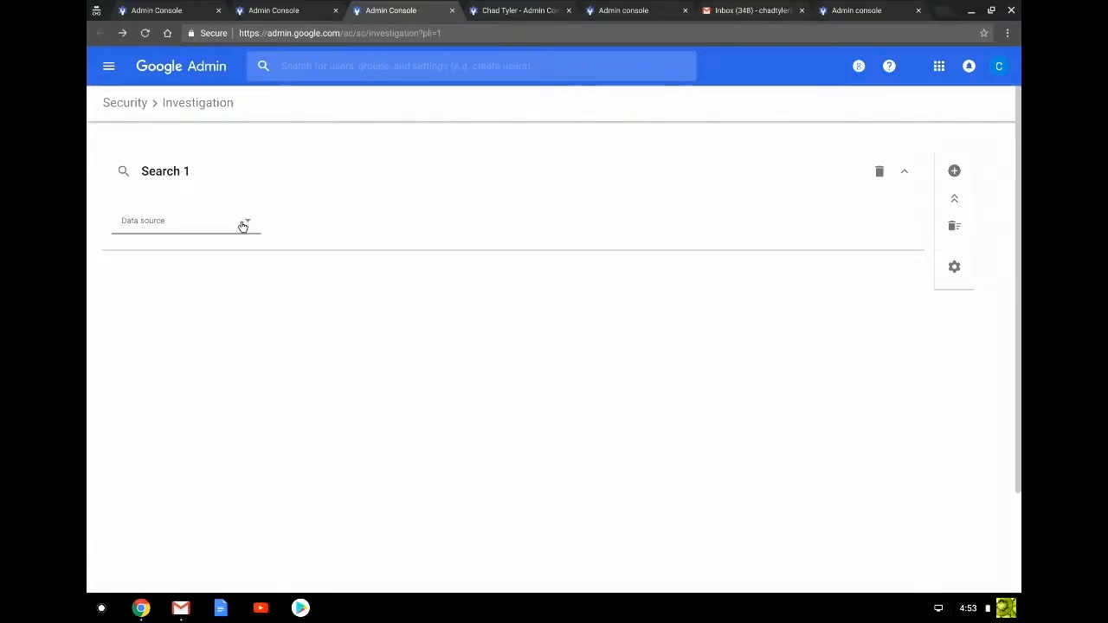
Step: In the investigation tool, set up a Gmail log events search with a Sender condition containing the sender's user name
left_click(243, 226)
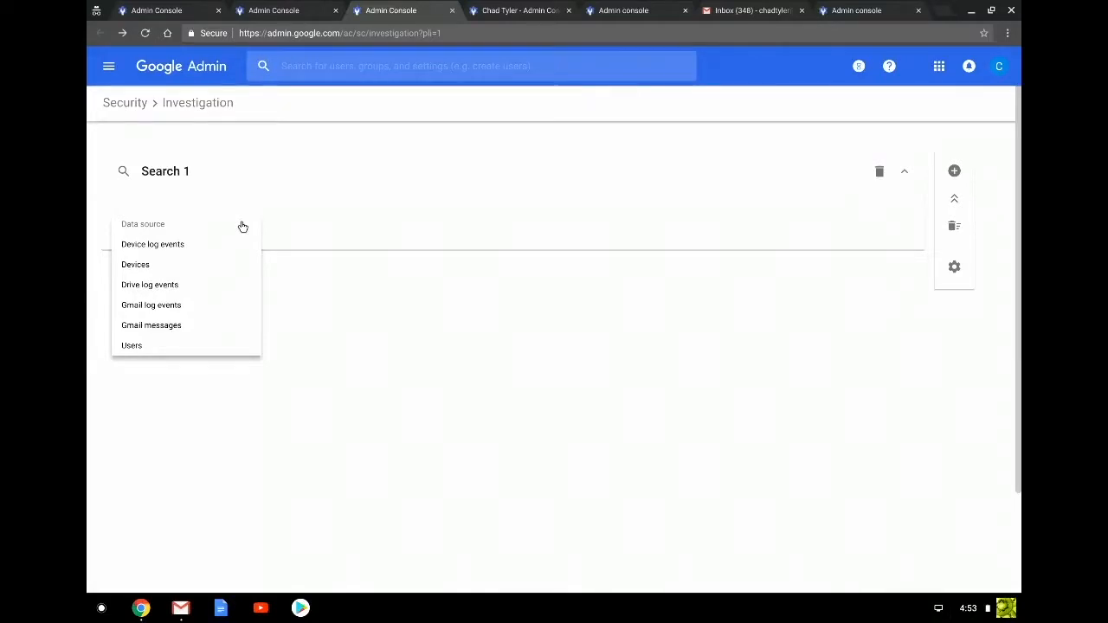
left_click(163, 305)
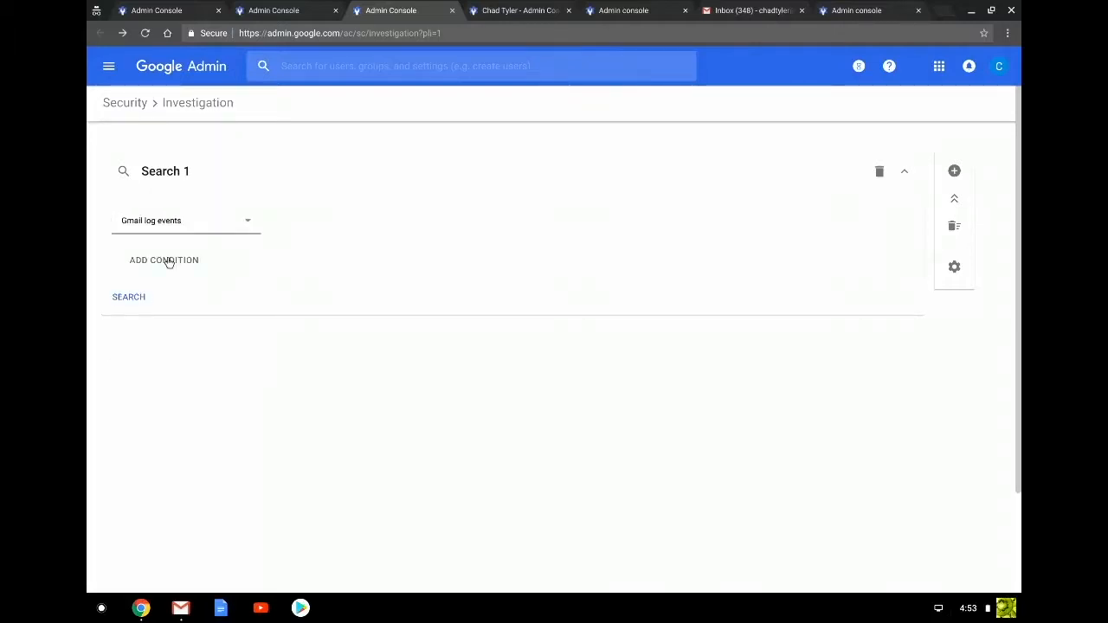
left_click(168, 262)
left_click(169, 269)
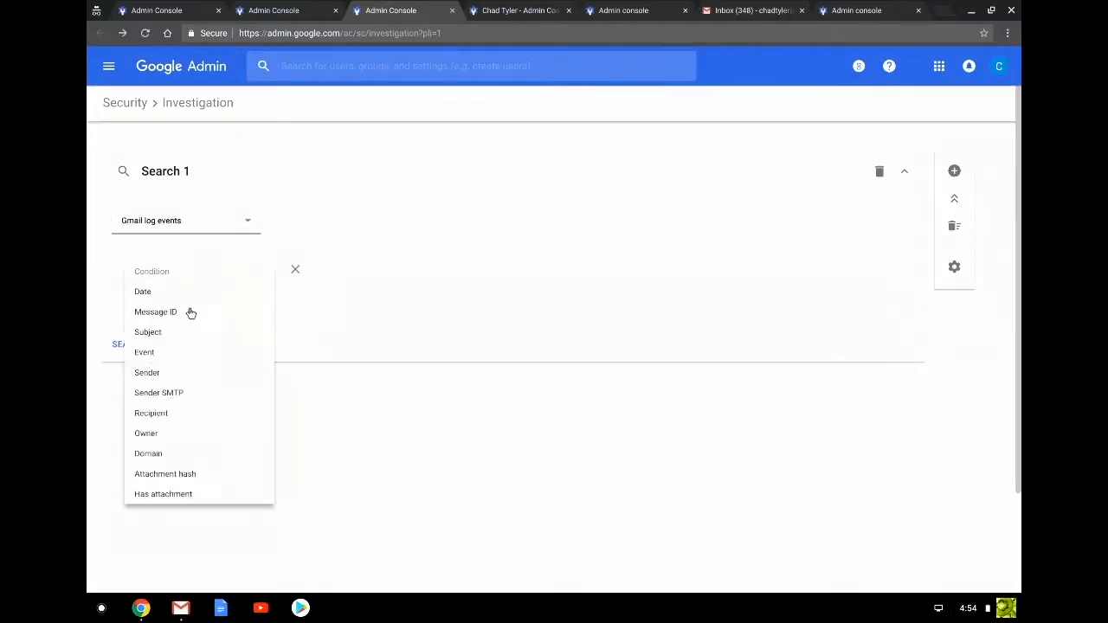
left_click(181, 372)
left_click(467, 279)
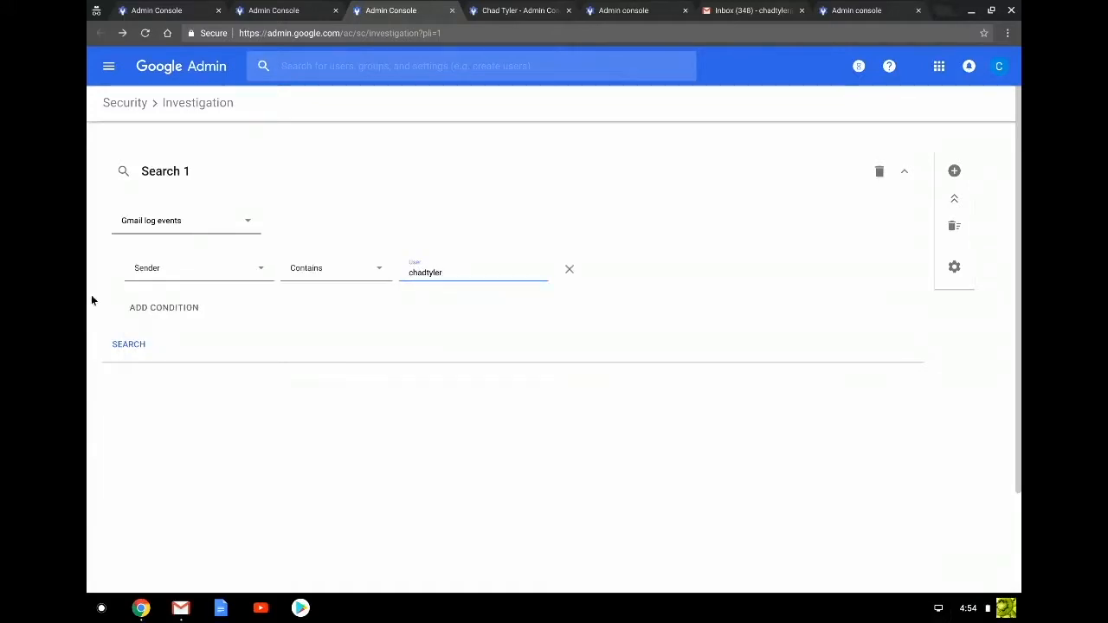
Step: Add a second search condition where Sender contains "confirm login"
left_click(157, 309)
left_click(179, 357)
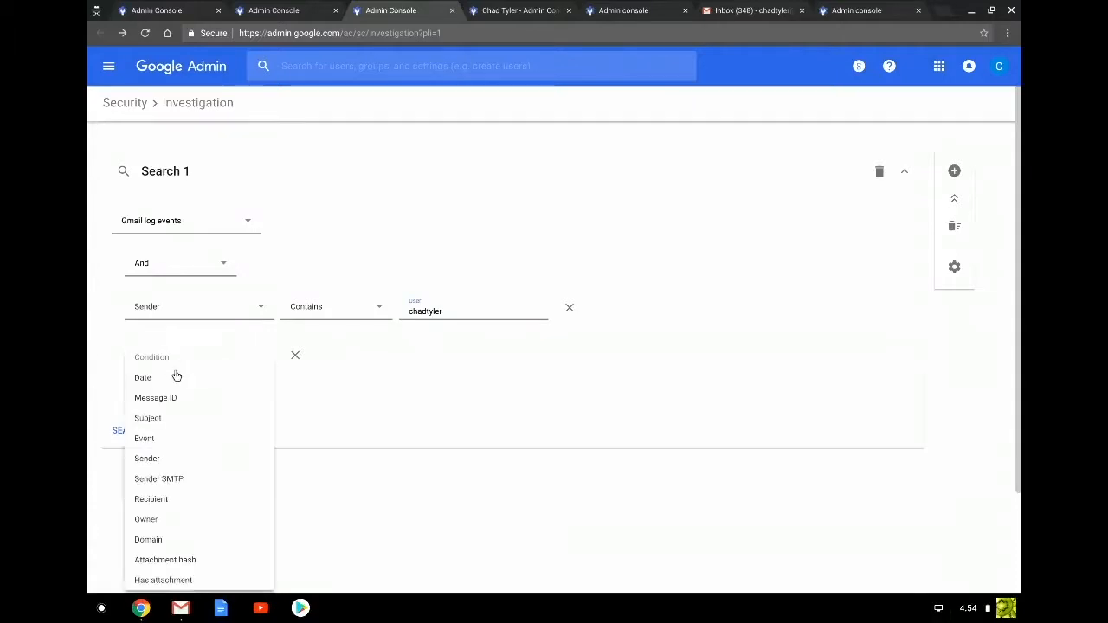
left_click(175, 459)
left_click(444, 360)
type("confirm login")
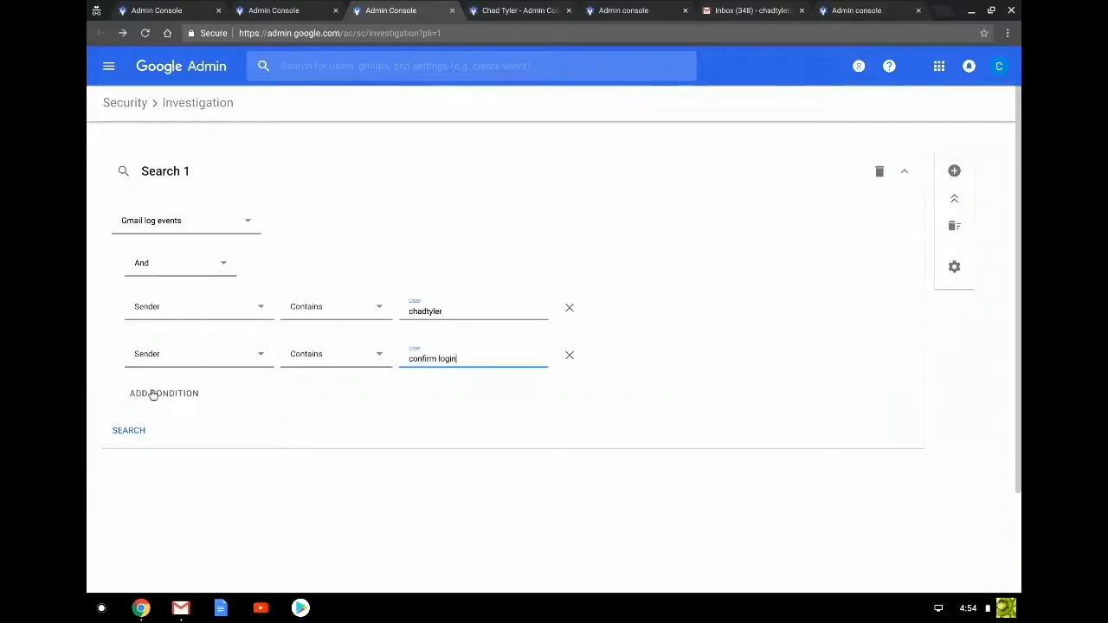
Step: Add a third search condition where Event is Received
left_click(153, 394)
left_click(192, 402)
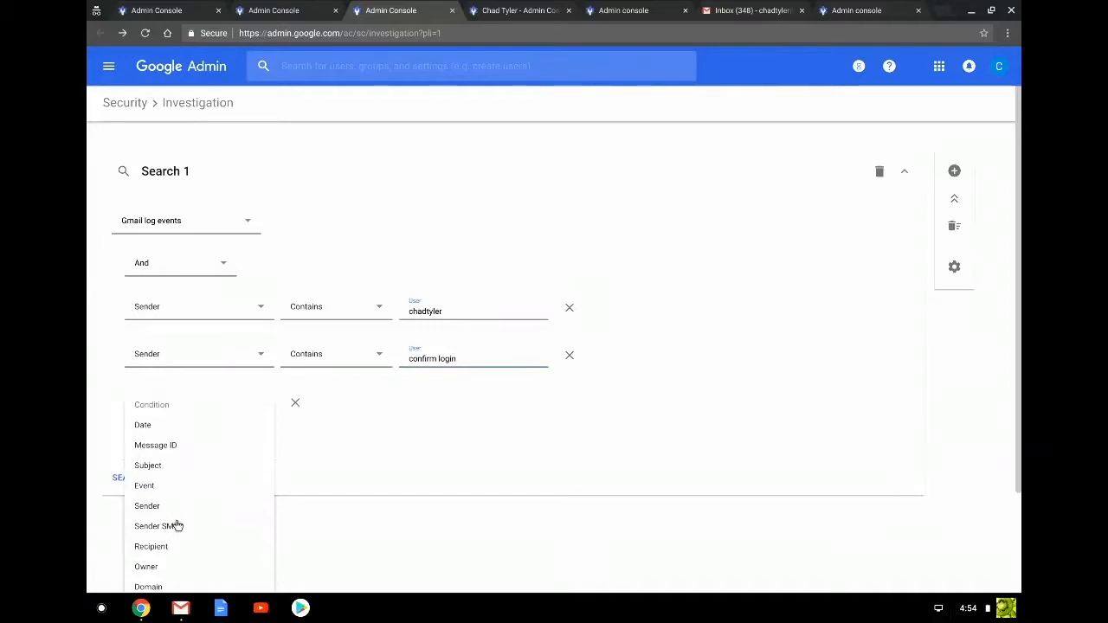
left_click(185, 490)
left_click(472, 404)
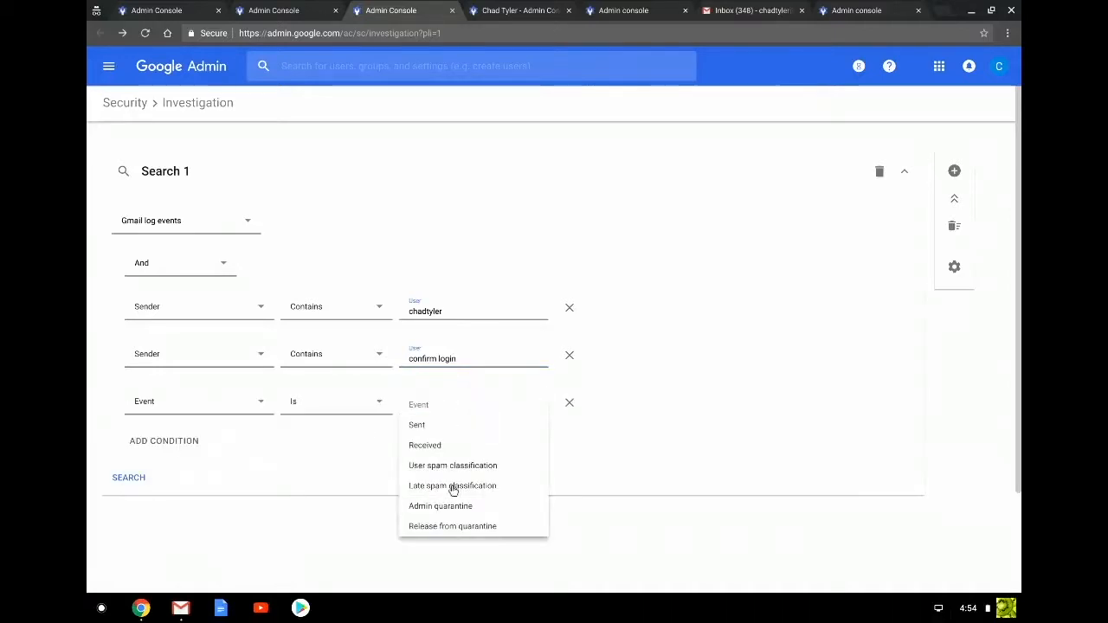
left_click(424, 445)
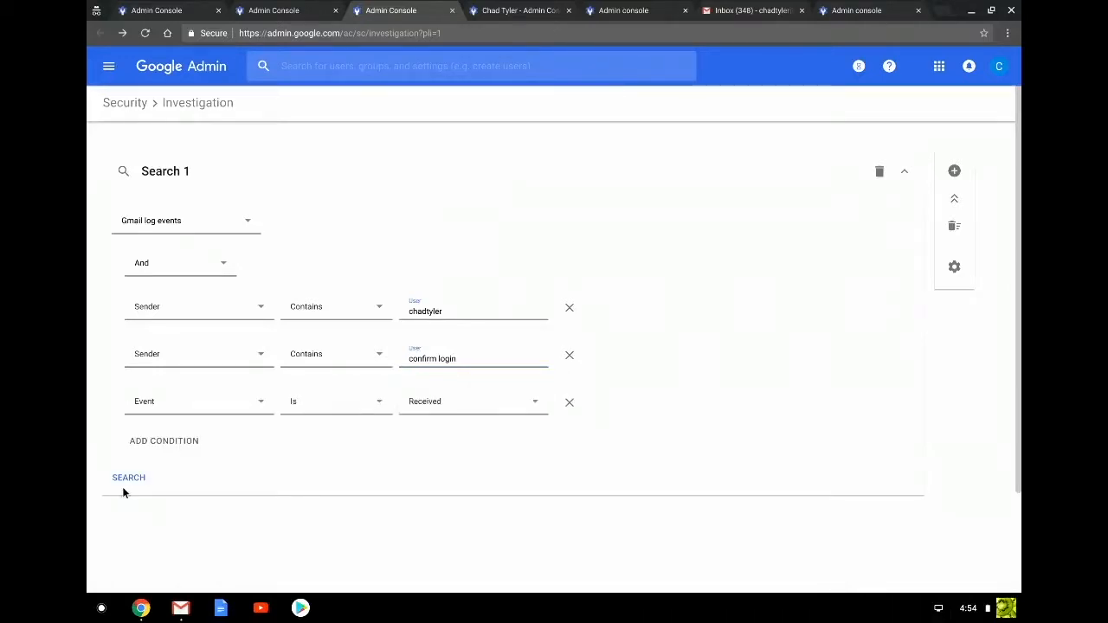
Step: Change the second condition to Subject contains "confirm login" and run the search
left_click(180, 359)
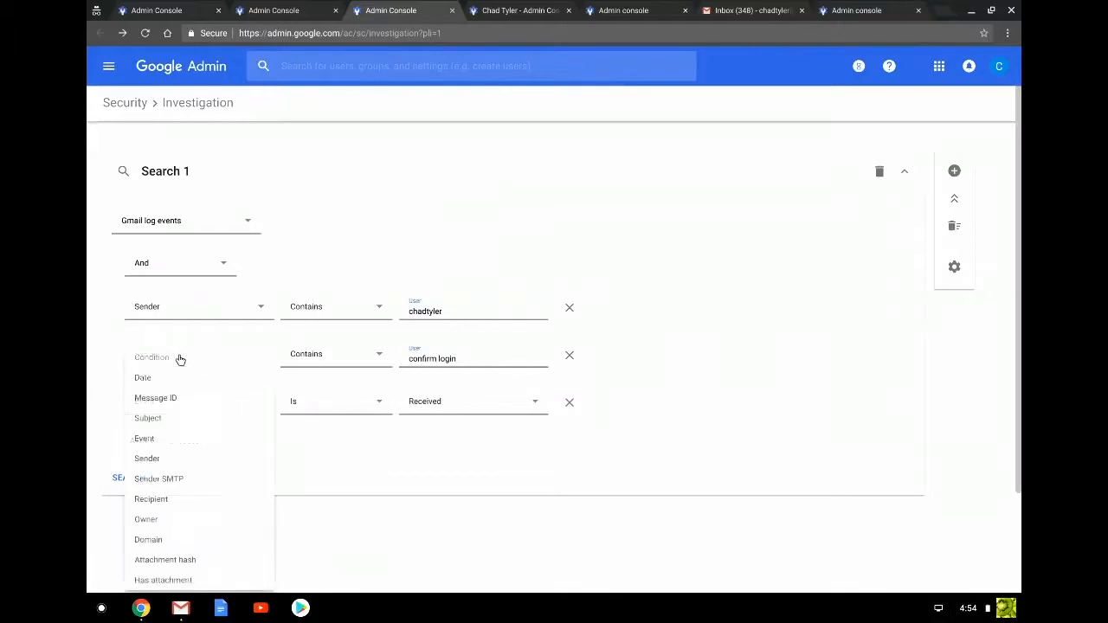
left_click(205, 418)
left_click(132, 480)
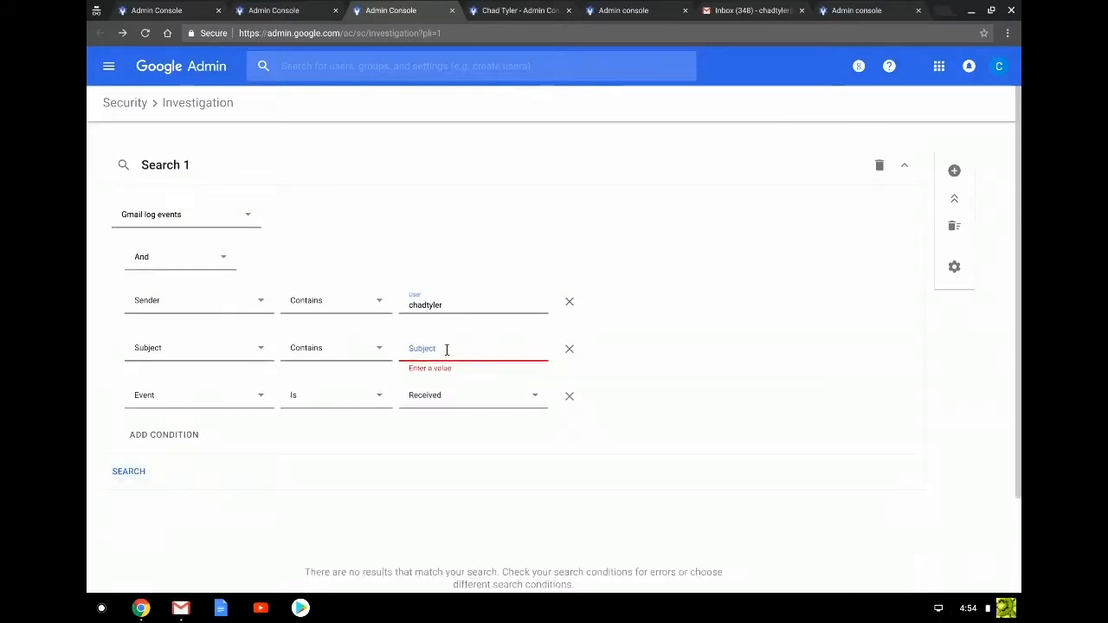
left_click(454, 349)
type("confirm login")
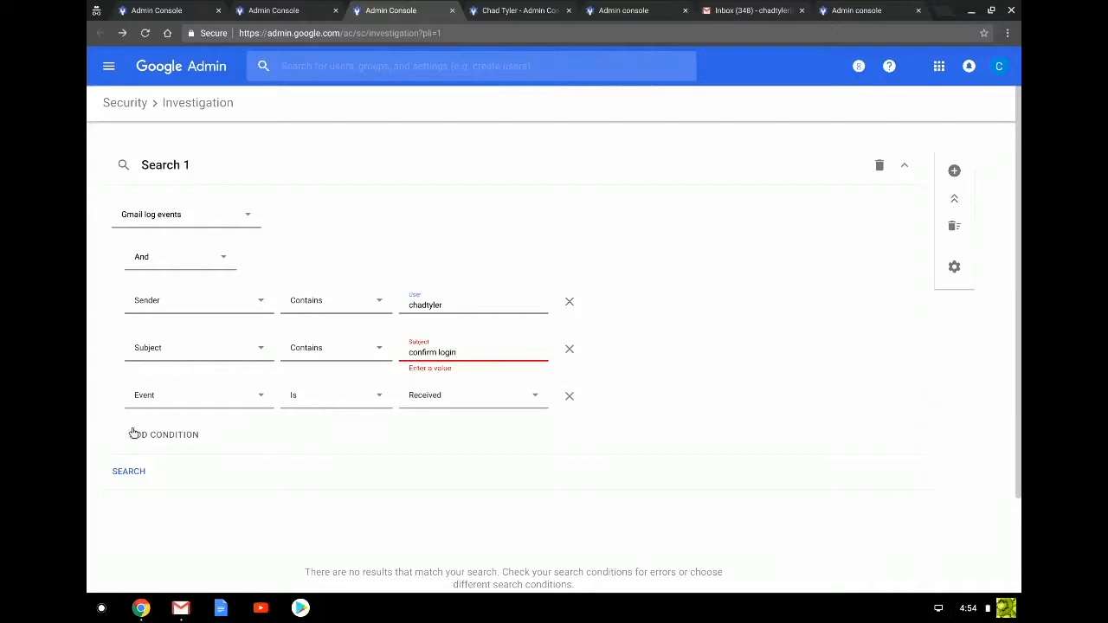
left_click(307, 443)
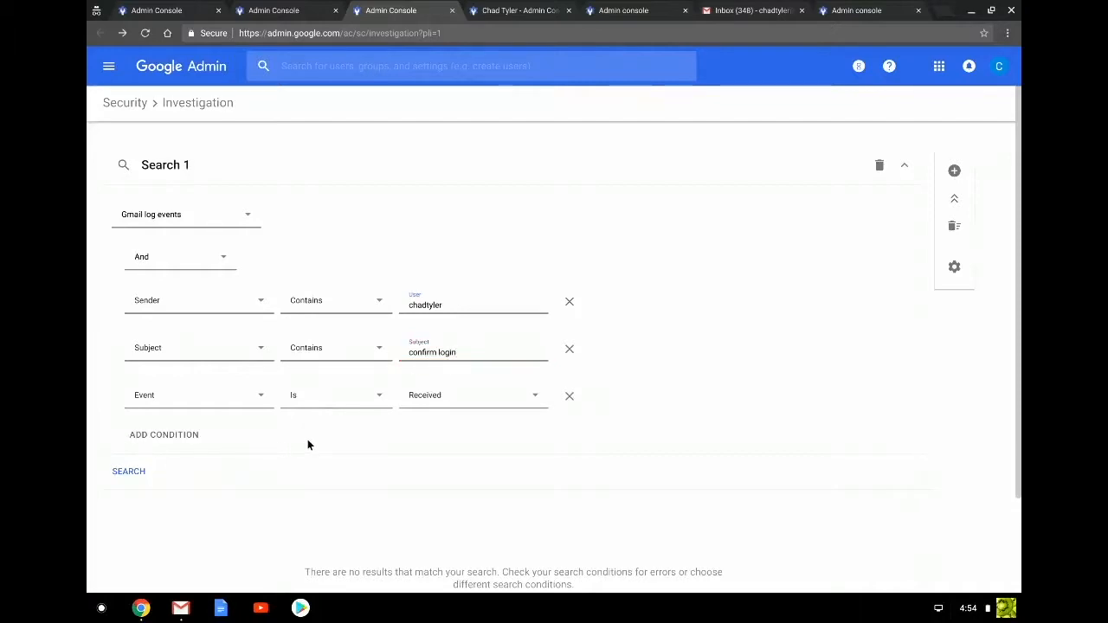
left_click(121, 474)
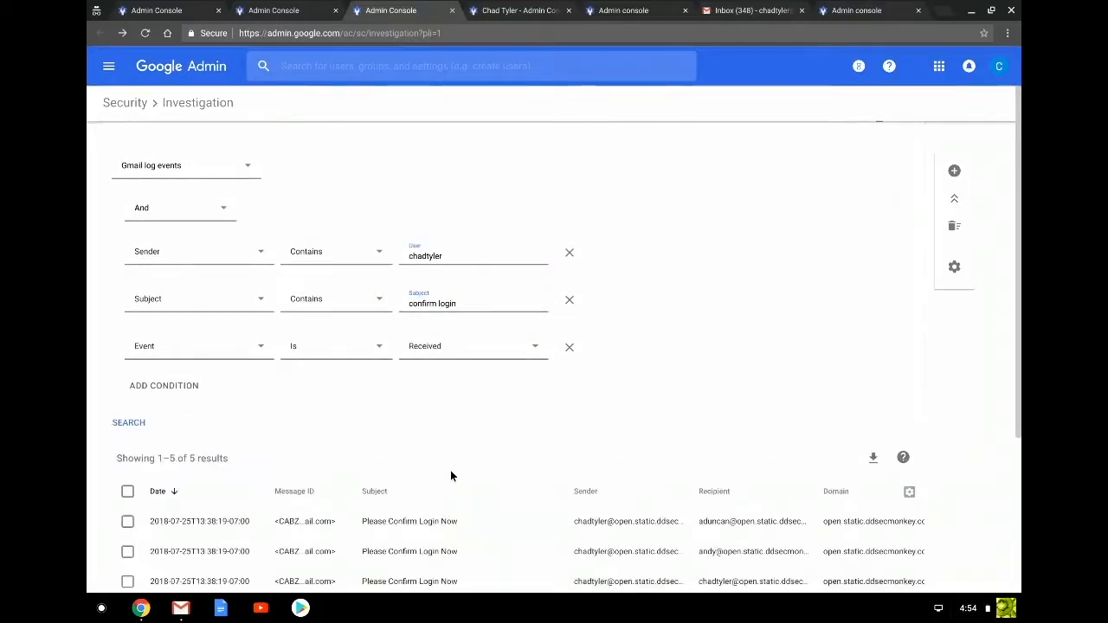
Step: Review the found messages and the actions available for the first result's message ID
scroll(451, 474, "down", 3)
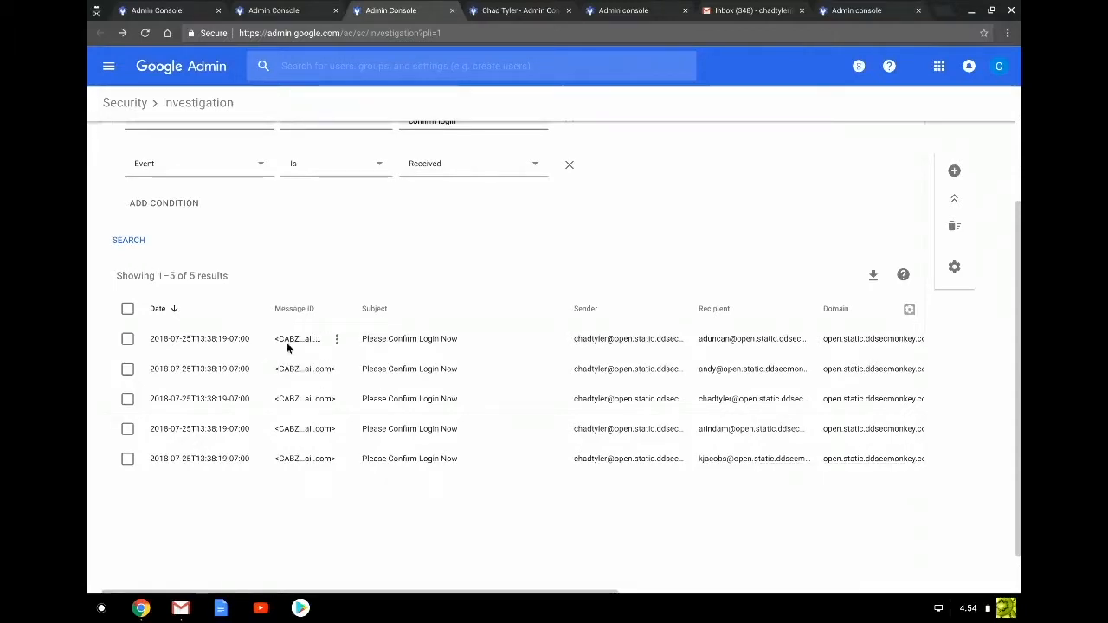
left_click(336, 340)
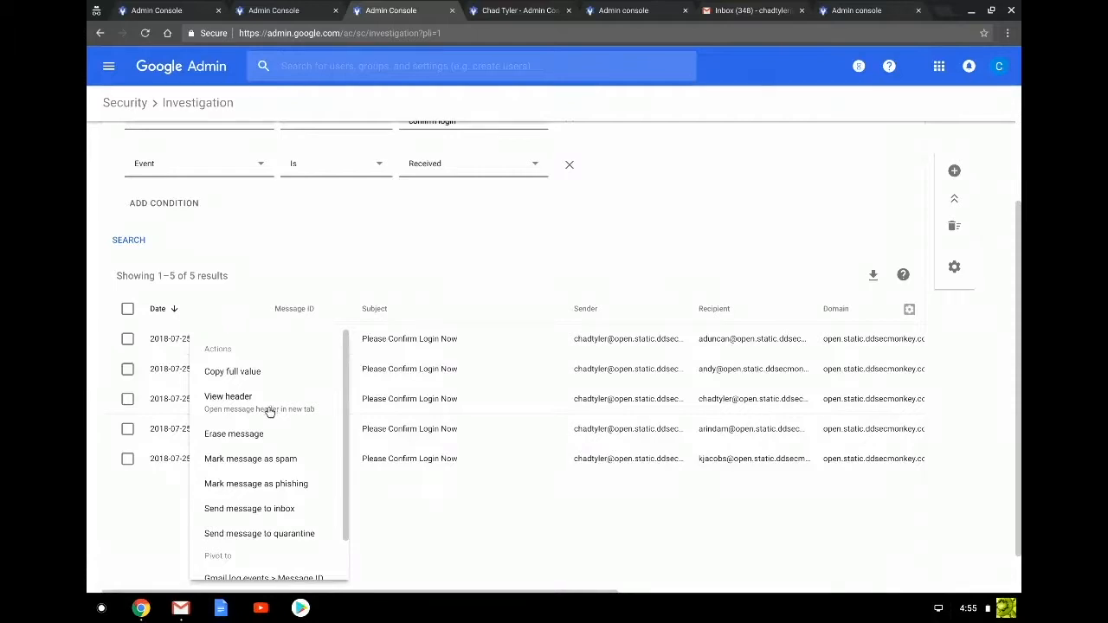
left_click(91, 299)
Step: Select all the found messages and erase them from the owners' inboxes, confirming with "ERASE 5 MESSAGES"
left_click(128, 310)
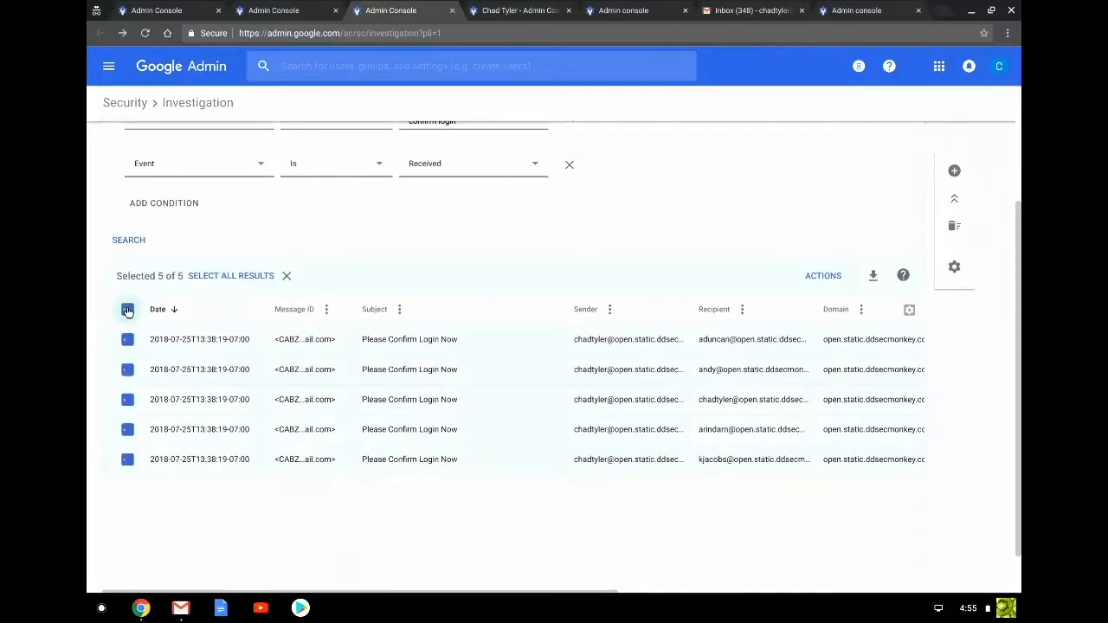
left_click(831, 275)
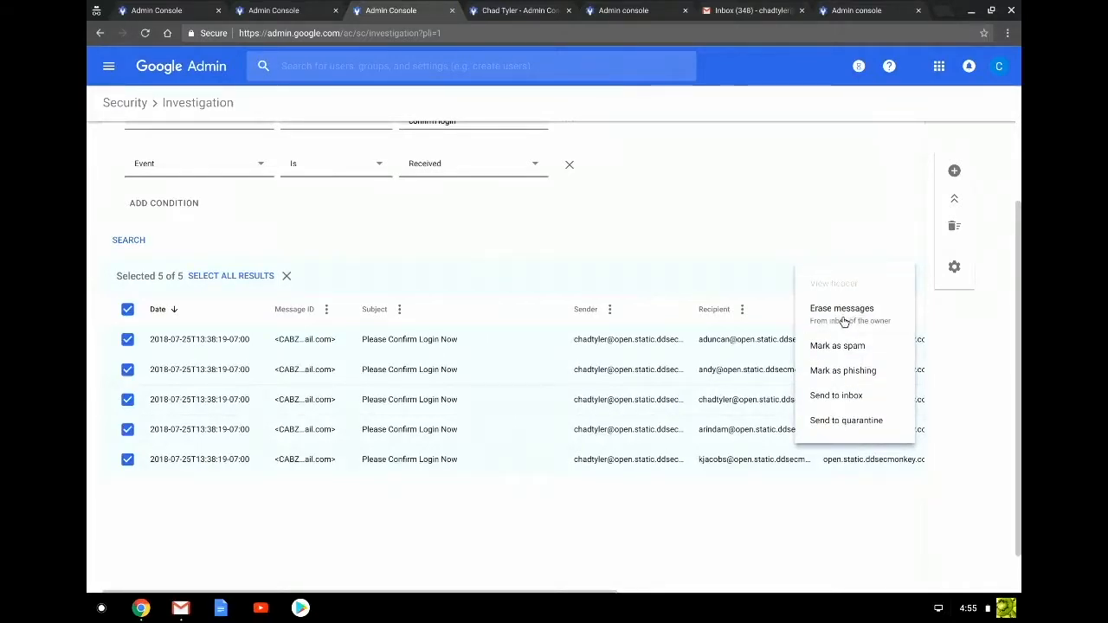
left_click(843, 319)
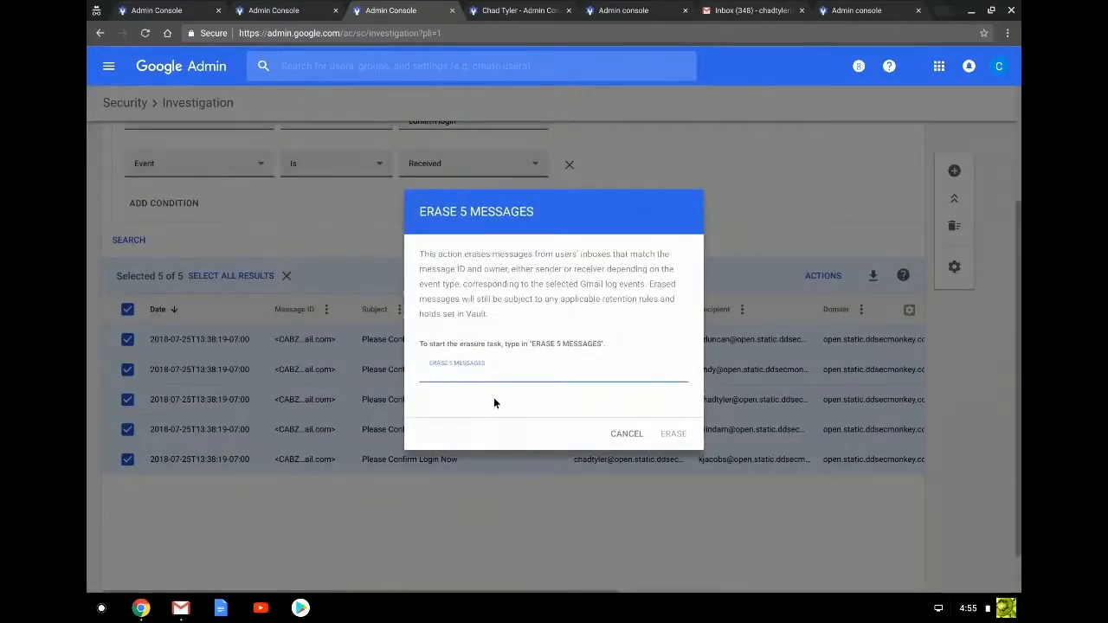
type("ERASE 5 MESSAGES")
left_click(674, 434)
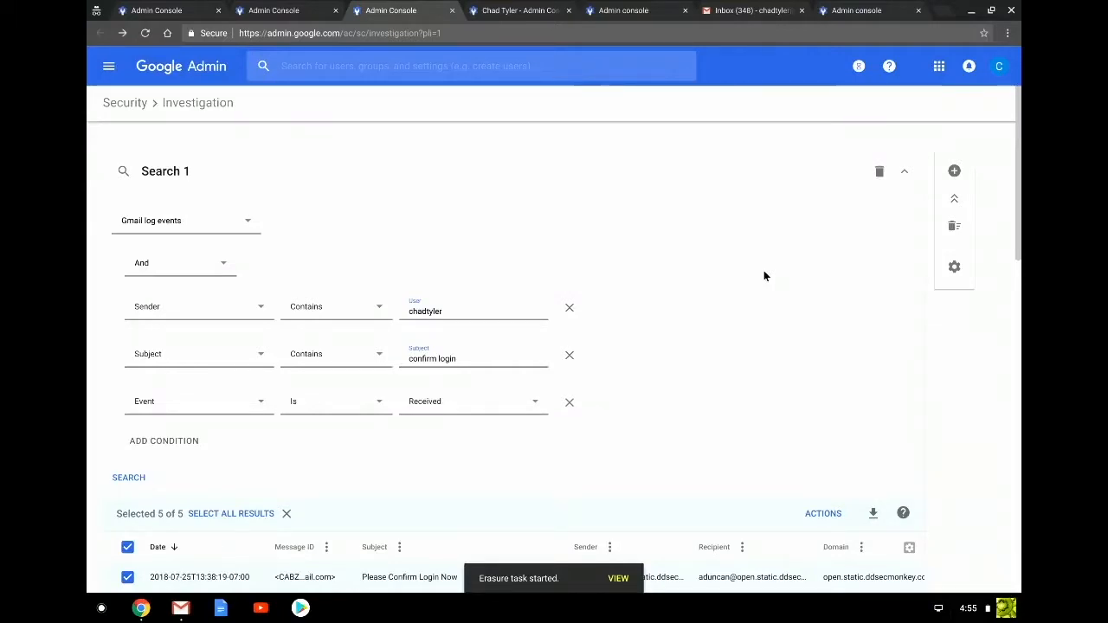
Step: Review the erasure task's results for each message beneath the search results
scroll(763, 275, "down", 3)
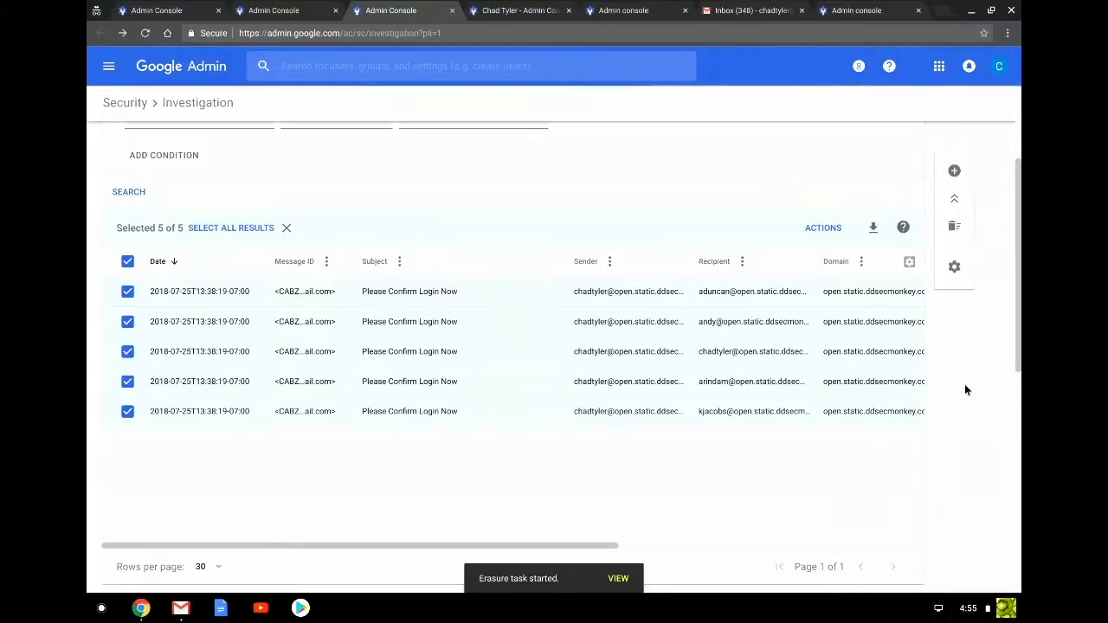
scroll(964, 389, "down", 3)
scroll(966, 391, "down", 2)
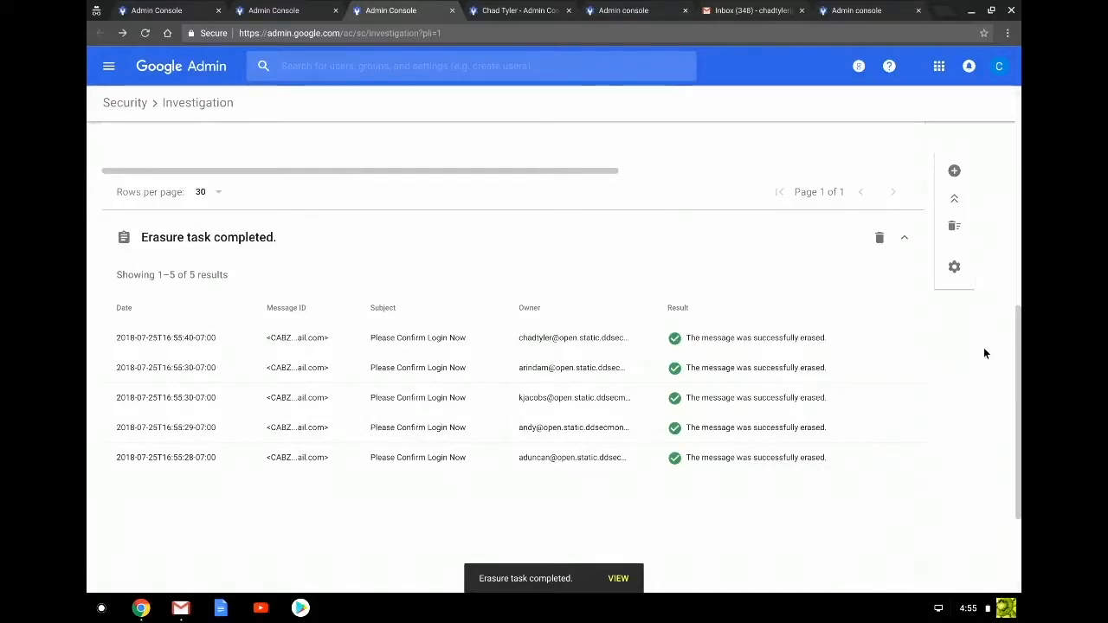
scroll(983, 353, "up", 1)
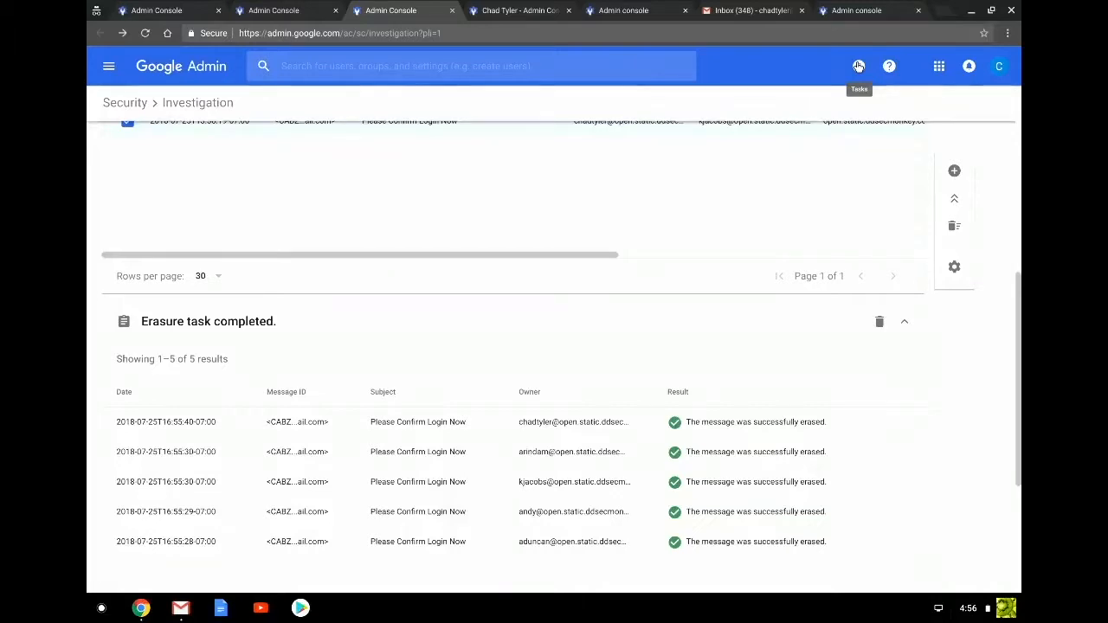
Step: Review the details of the latest erase messages task and the list of tasks started by others
left_click(858, 66)
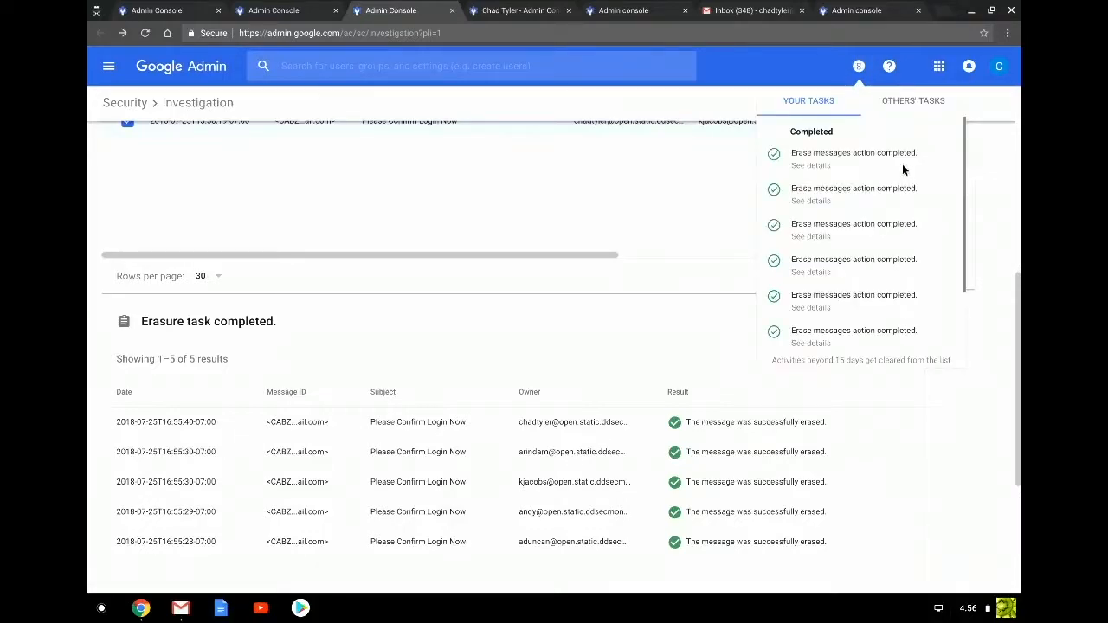
left_click(823, 166)
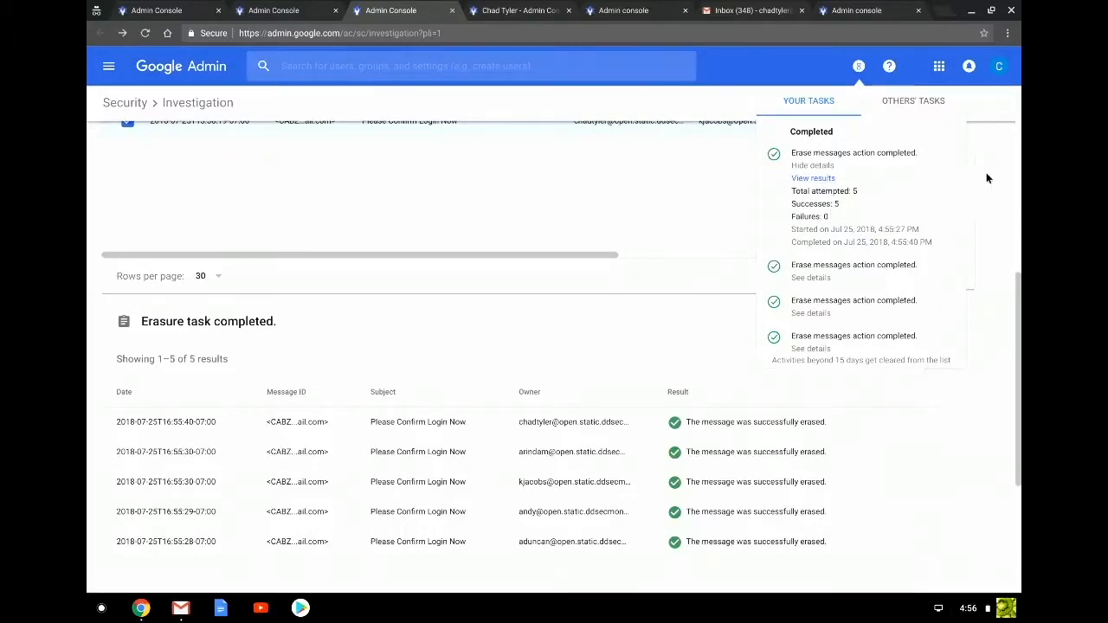
left_click(914, 104)
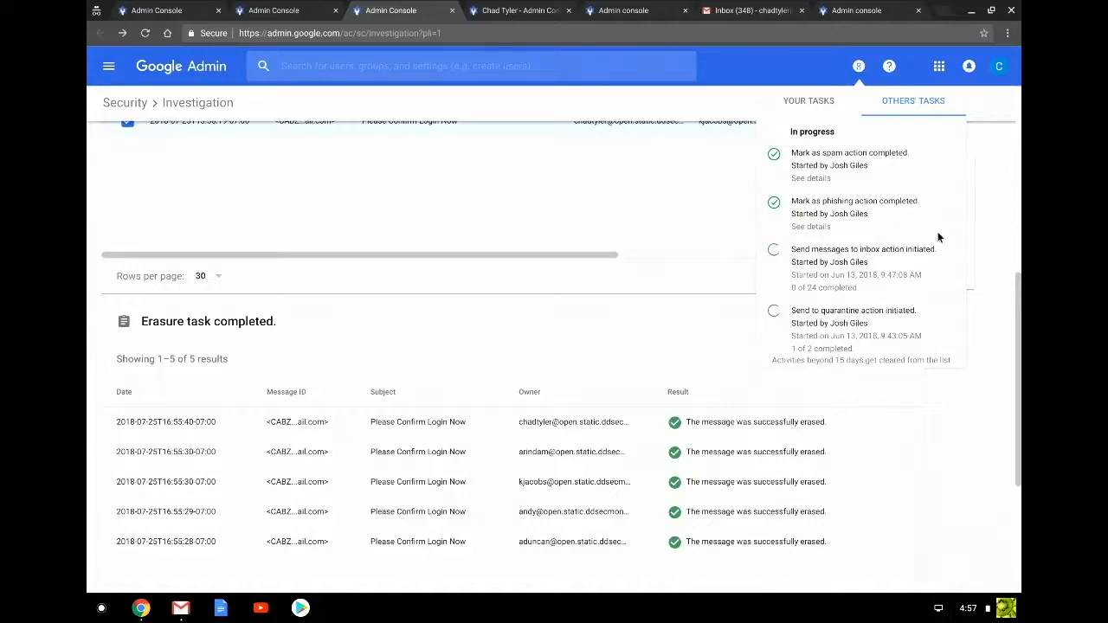
scroll(917, 307, "down", 2)
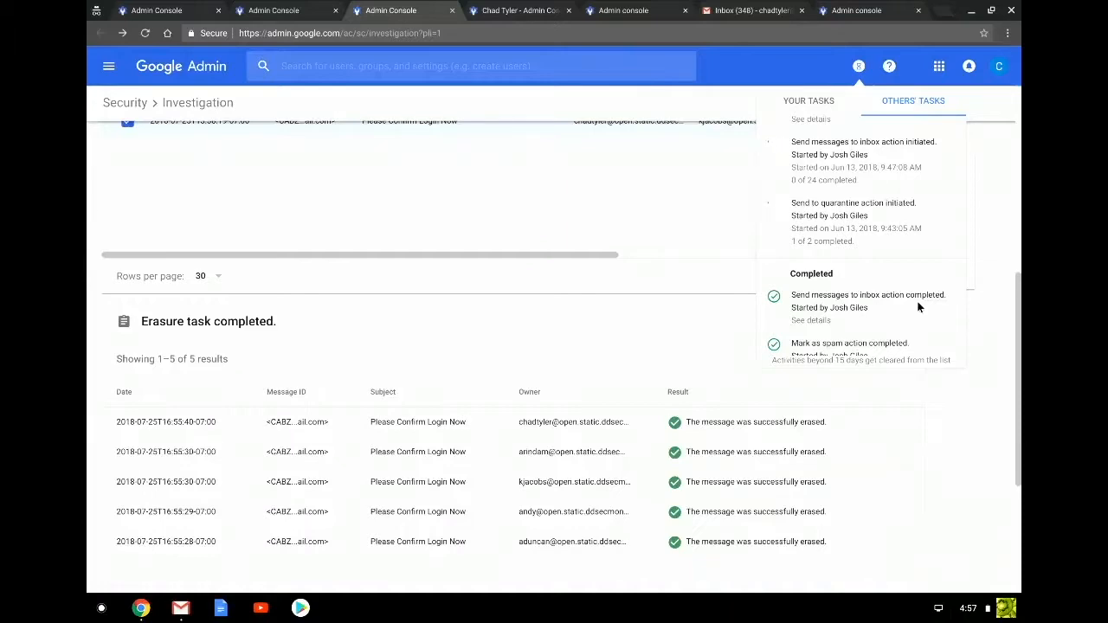
left_click(977, 381)
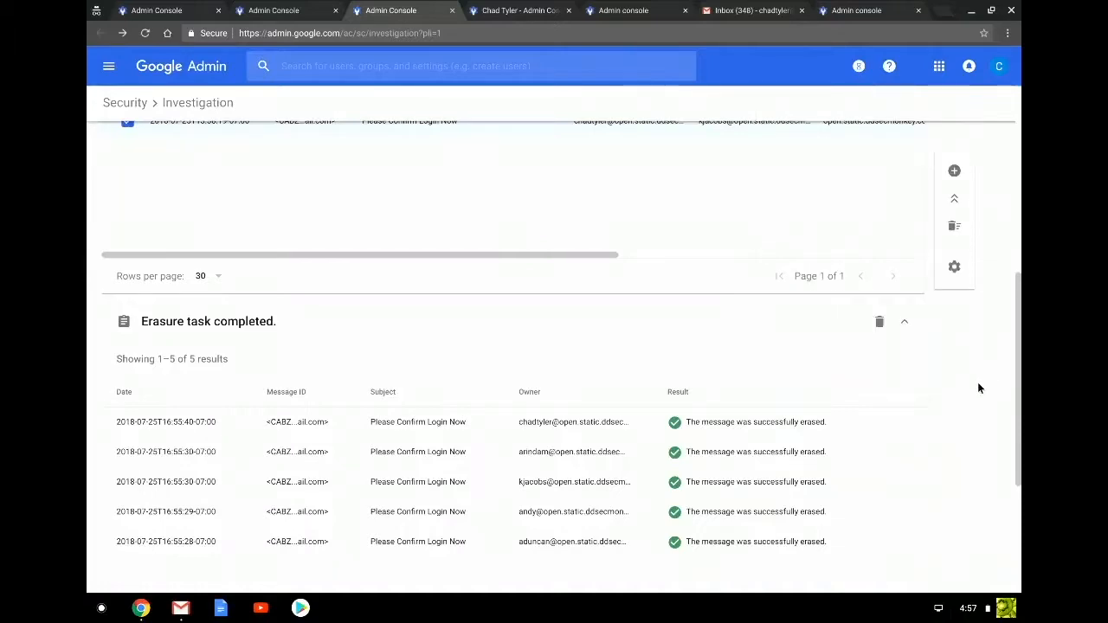
Step: Deselect the found messages and pivot from their Recipient column to a new search on Drive log events > Actor
scroll(978, 385, "up", 4)
scroll(977, 382, "down", 1)
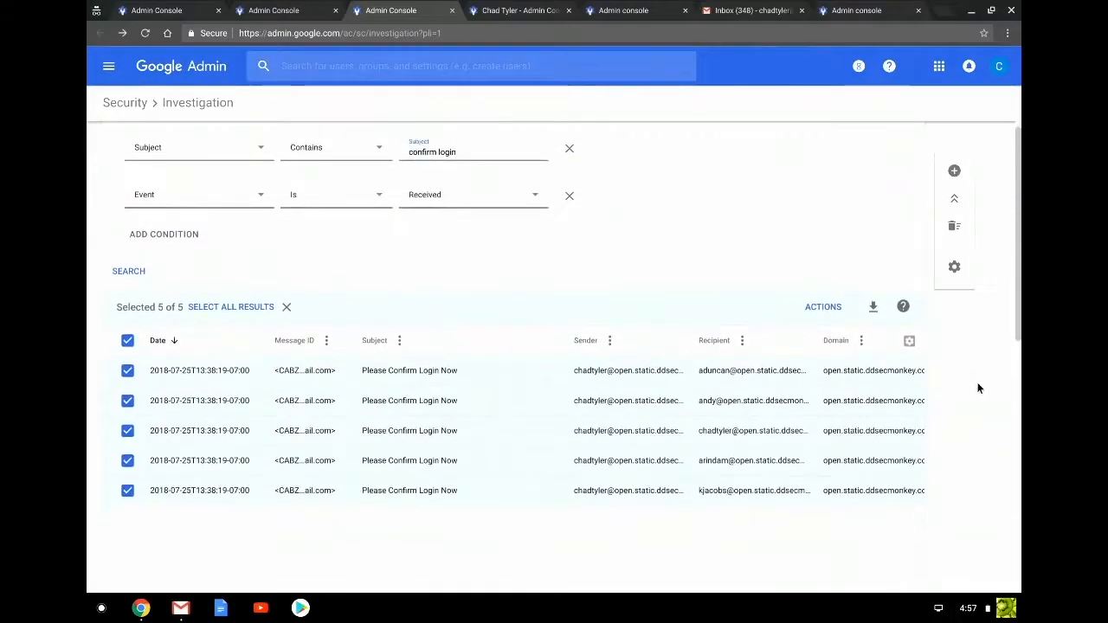
left_click(127, 340)
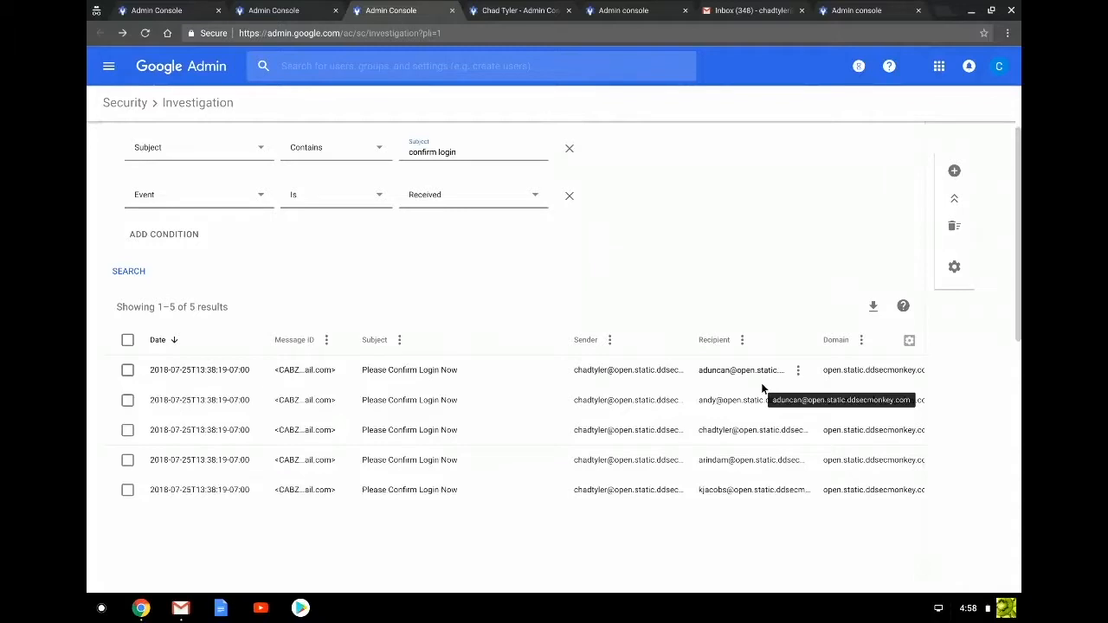
left_click(743, 339)
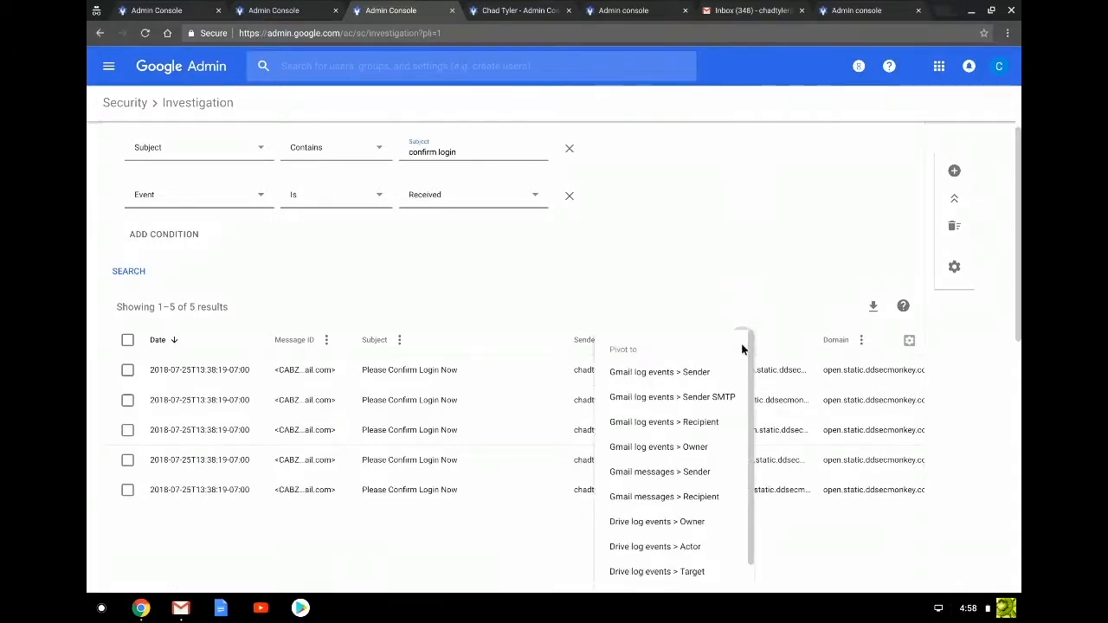
scroll(690, 417, "down", 1)
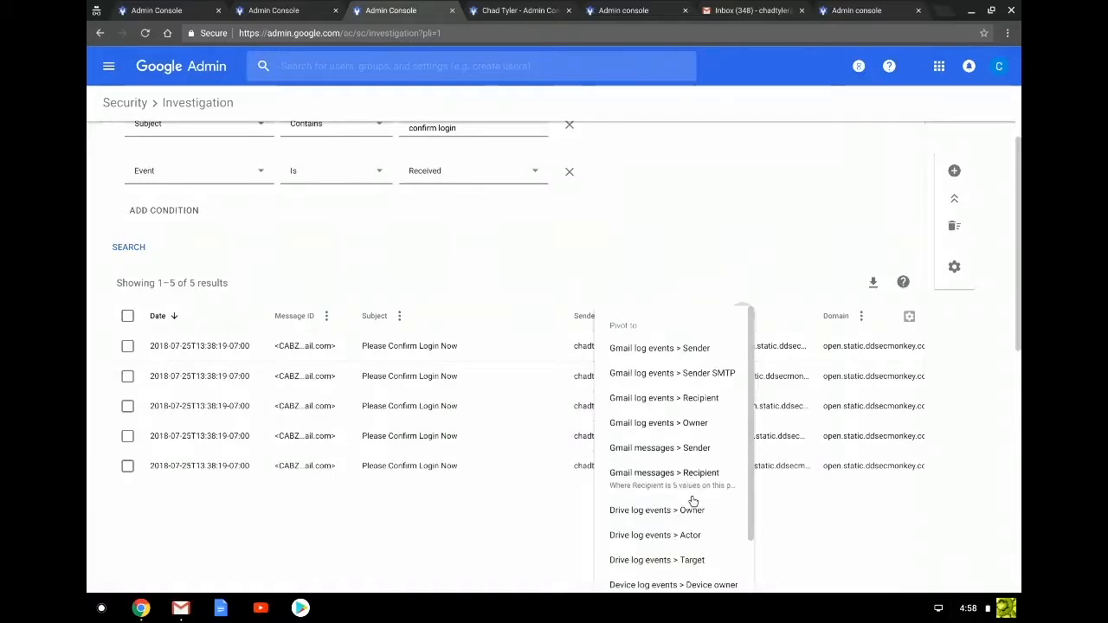
scroll(692, 500, "down", 2)
scroll(692, 500, "down", 1)
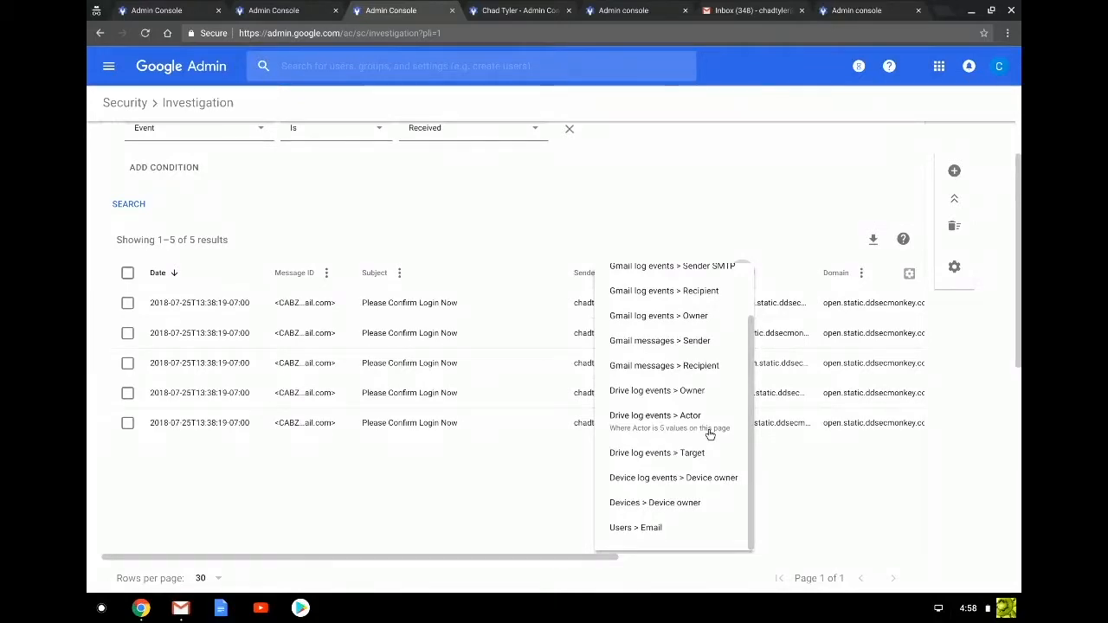
left_click(708, 431)
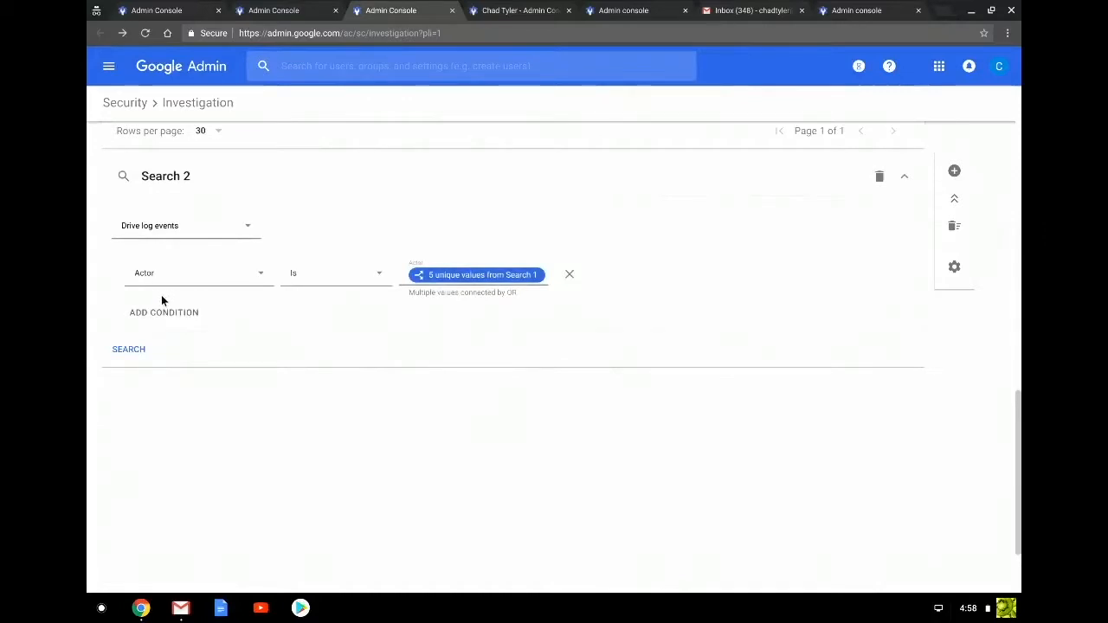
Step: Add a condition to Search 2 where Visibility change is External and run the search
left_click(161, 311)
left_click(202, 361)
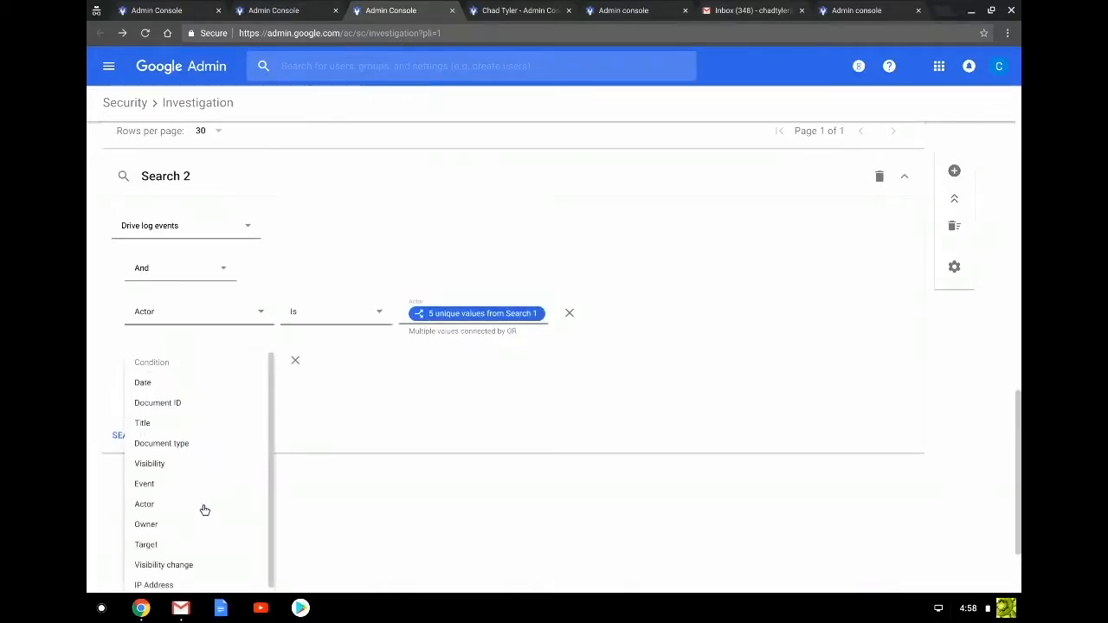
left_click(203, 565)
left_click(477, 359)
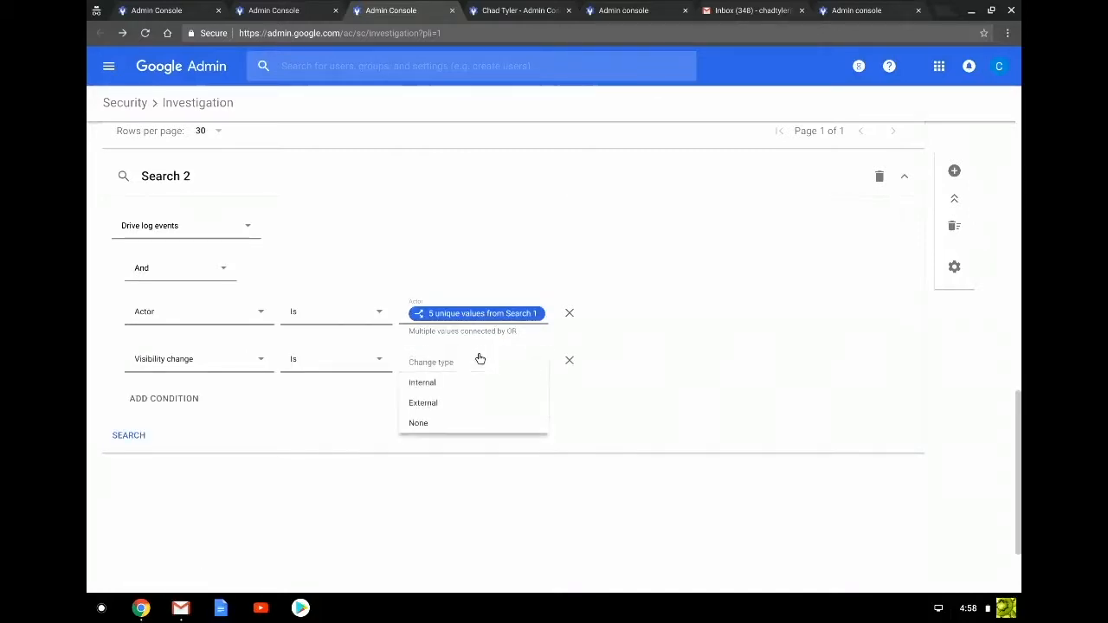
left_click(465, 407)
left_click(115, 441)
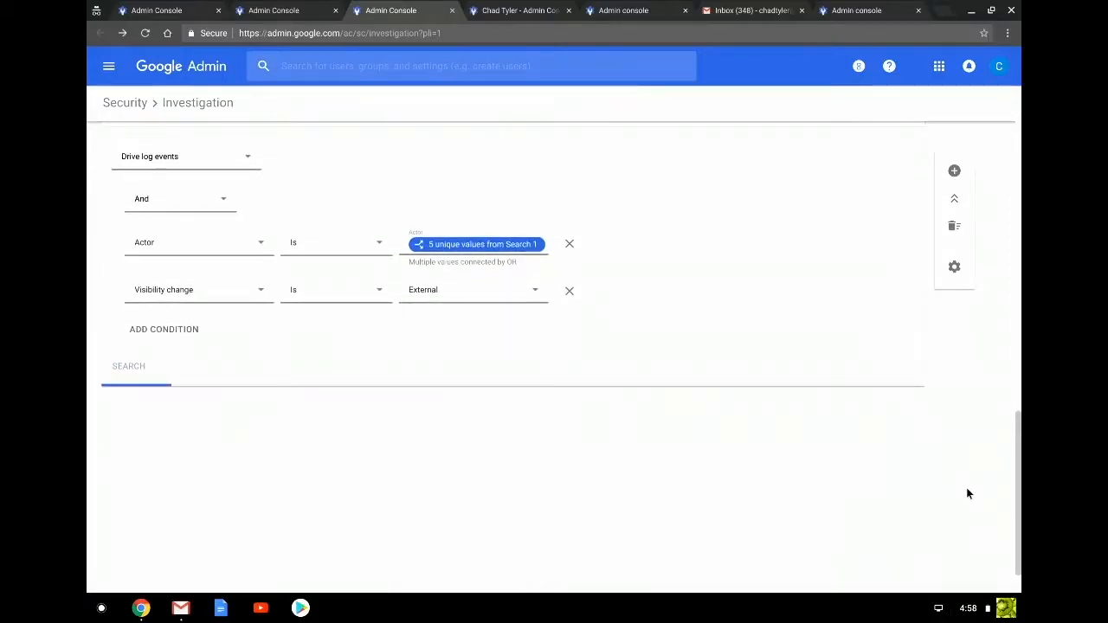
Step: Compare the recipients in Search 1 with the Drive documents found by Search 2
scroll(969, 494, "up", 10)
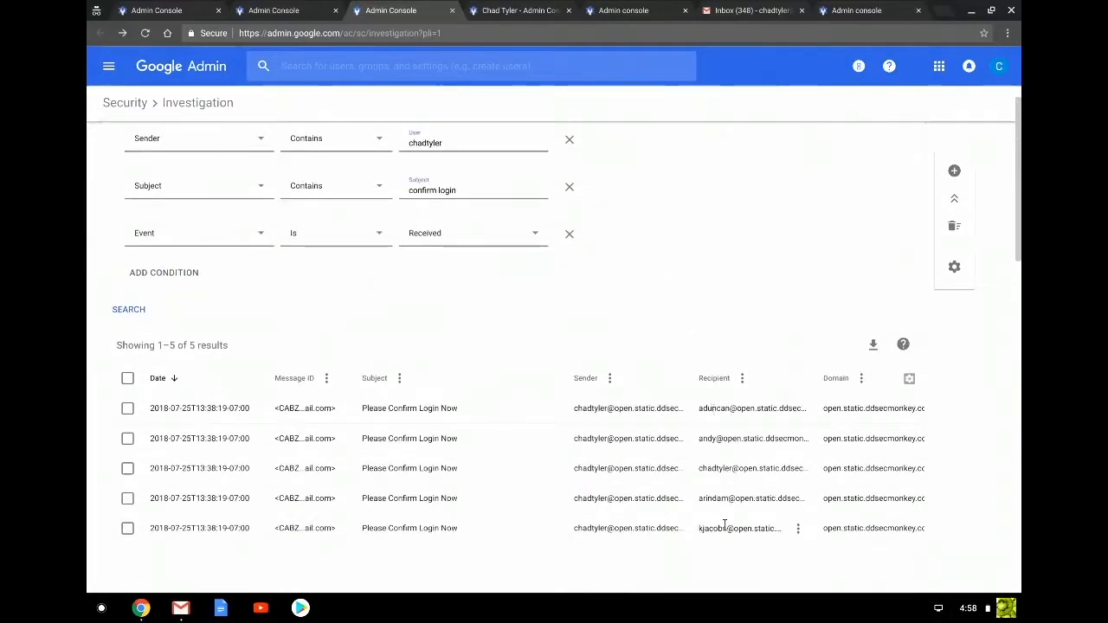
scroll(719, 527, "down", 10)
scroll(725, 529, "down", 5)
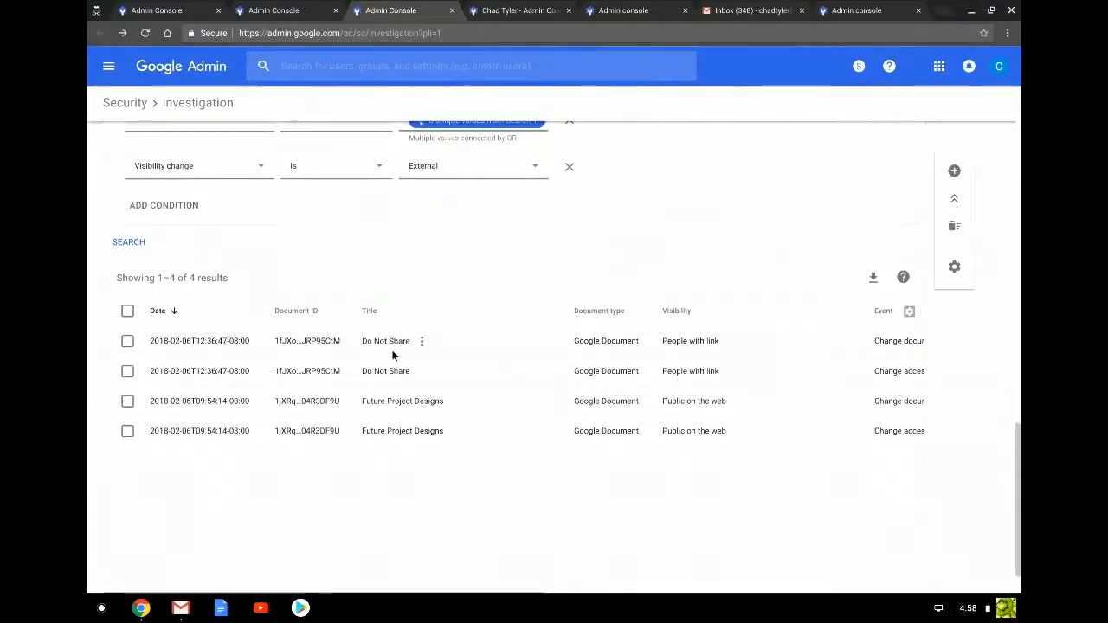
scroll(419, 242, "up", 2)
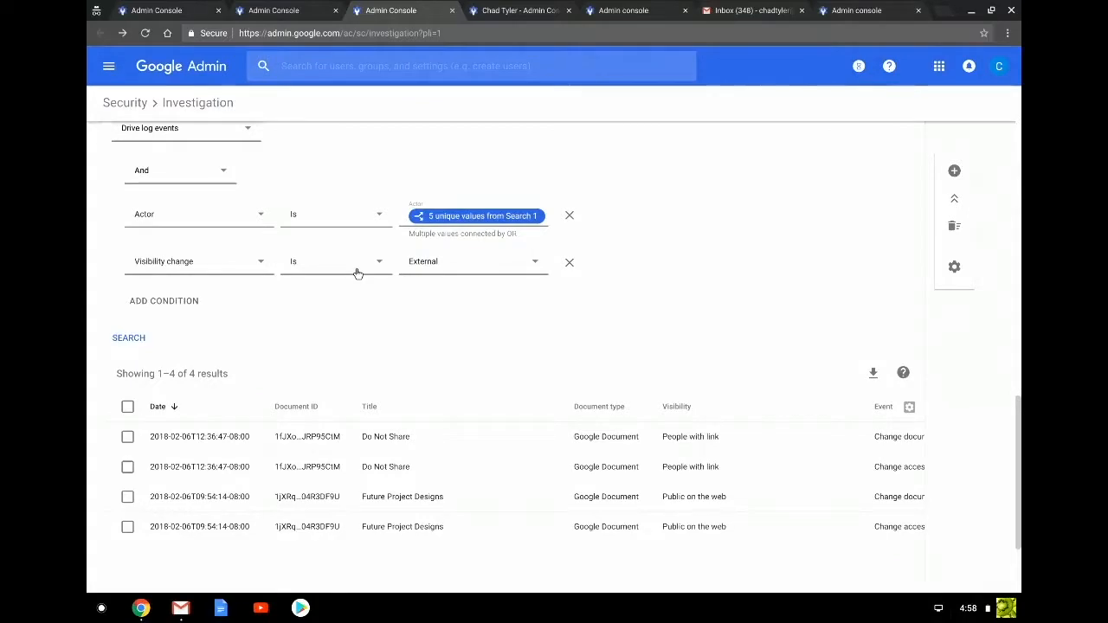
Step: Select all the Drive results in Search 2 and open the file permissions audit for them
left_click(127, 406)
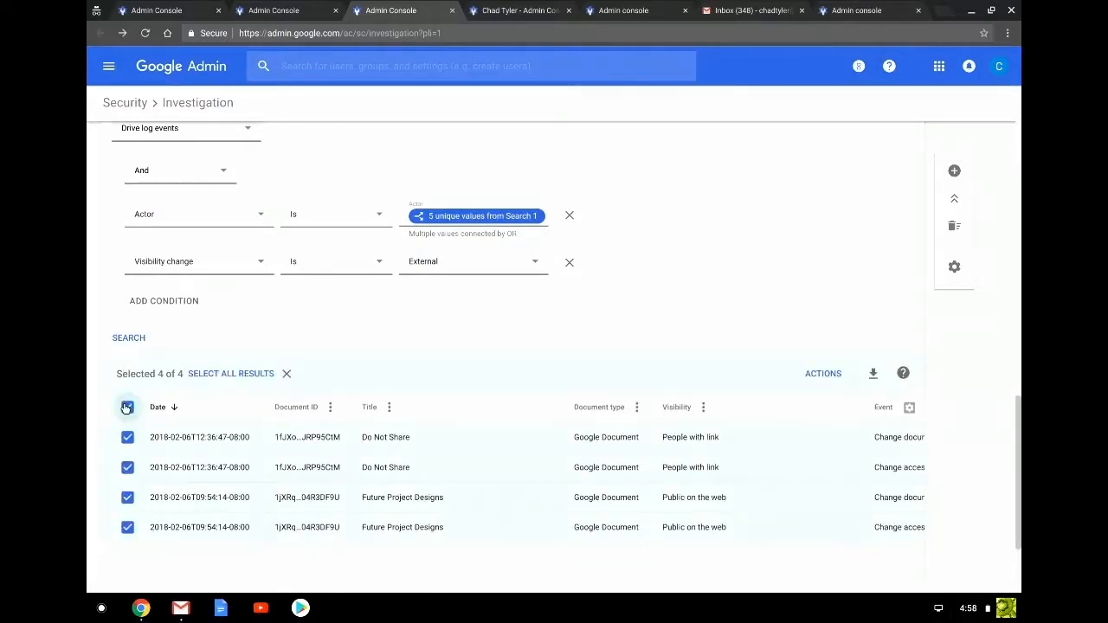
scroll(554, 485, "down", 1)
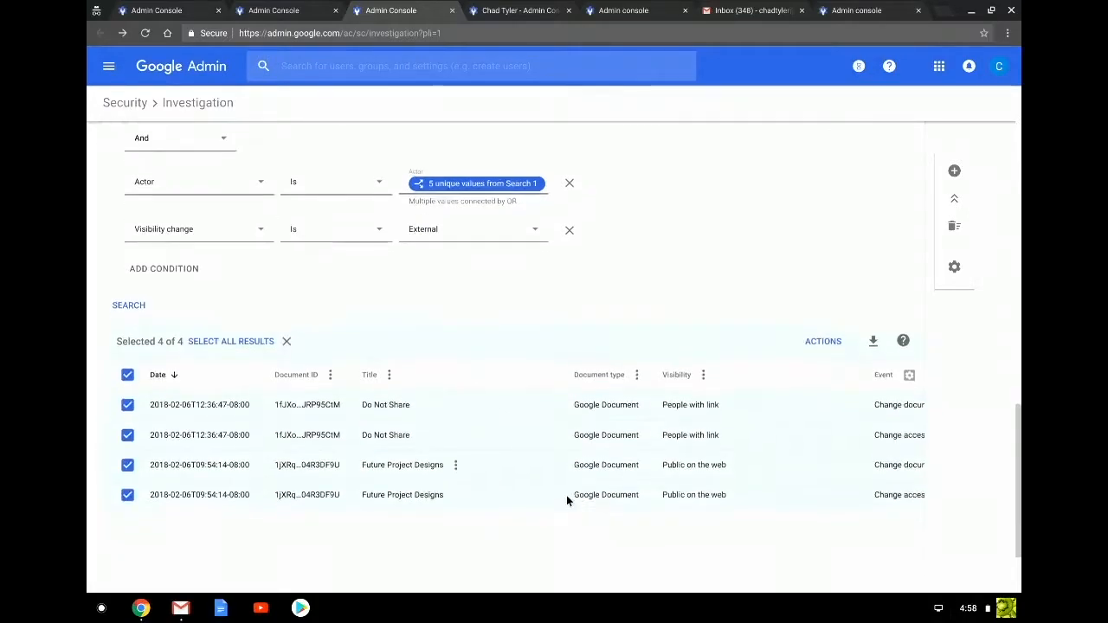
scroll(566, 495, "down", 1)
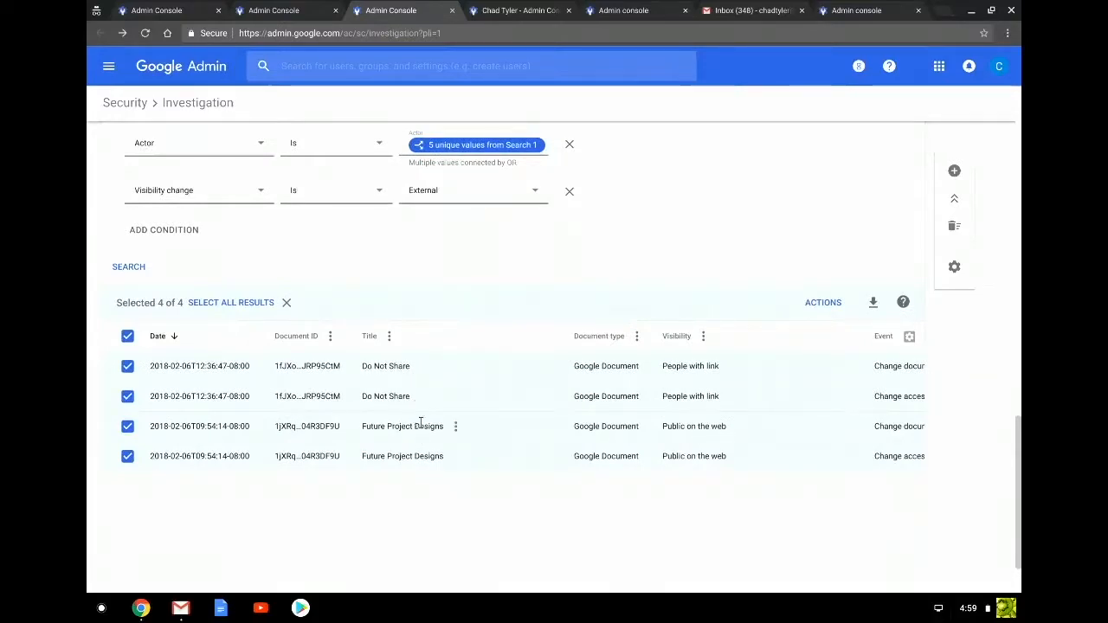
left_click(836, 302)
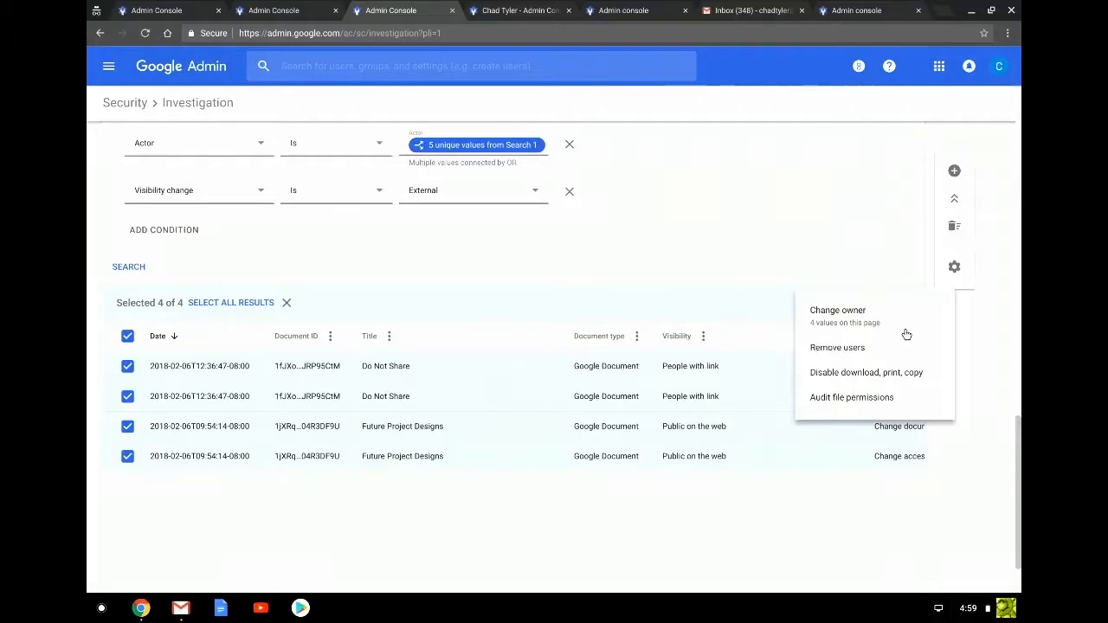
left_click(911, 403)
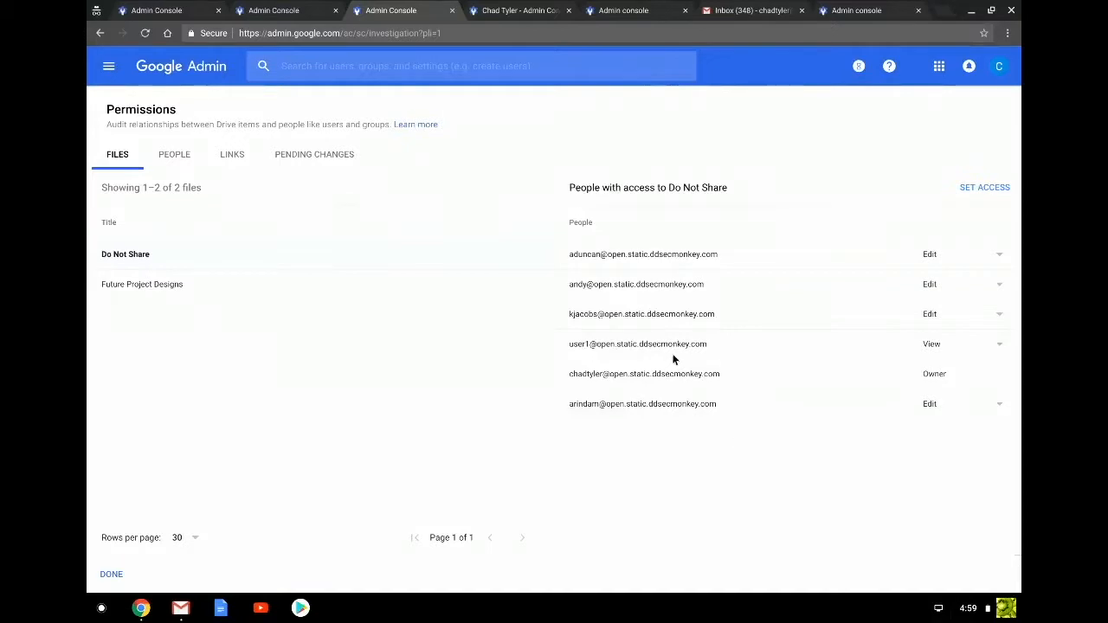
Step: Review the audited files' permissions by person and by link, then return to the per-file view
left_click(187, 167)
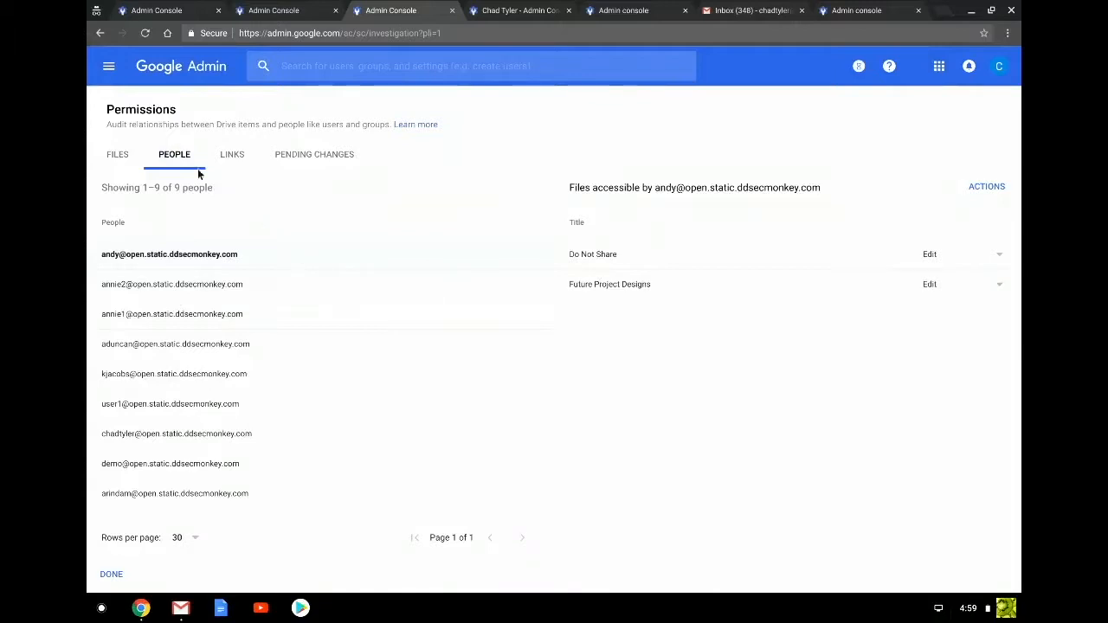
left_click(231, 154)
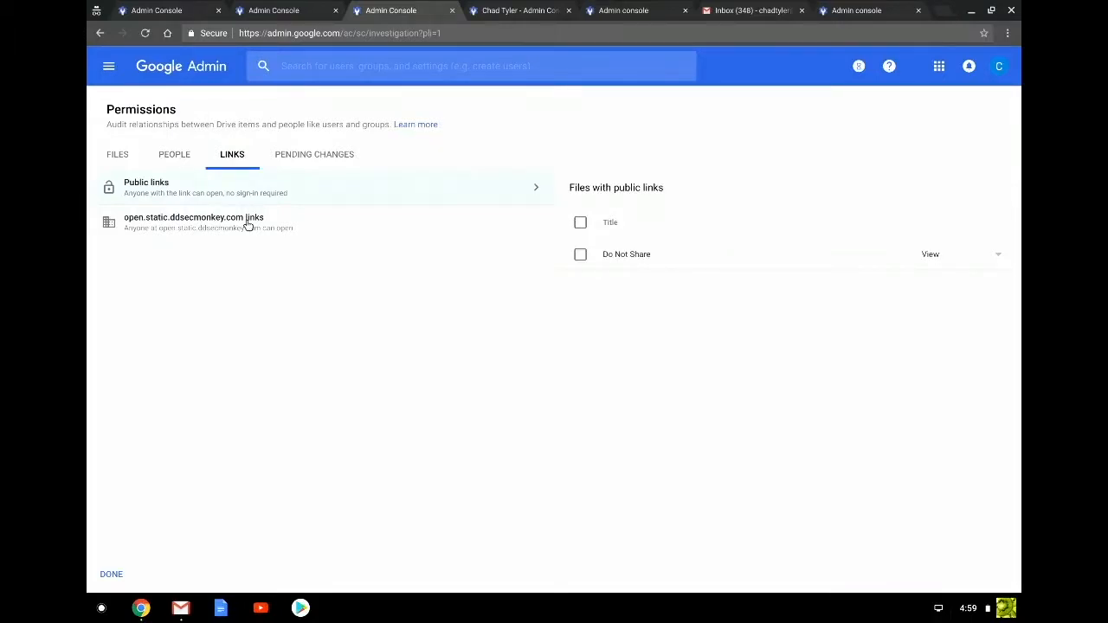
left_click(113, 156)
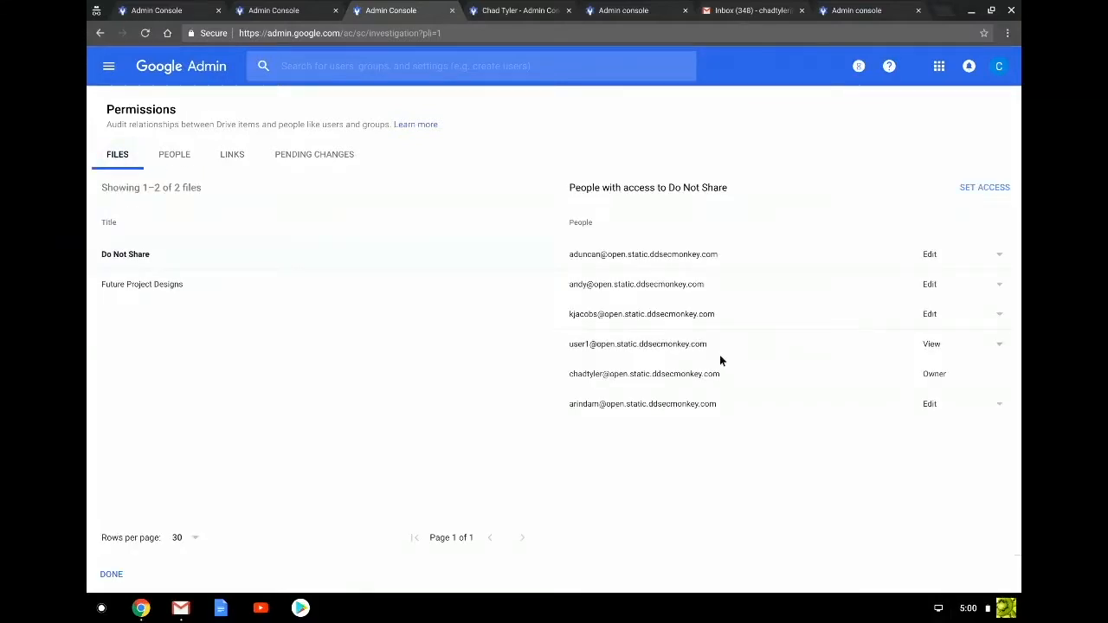
Step: Queue removal of the first listed person's access to Do Not Share and show the single access level options
left_click(999, 254)
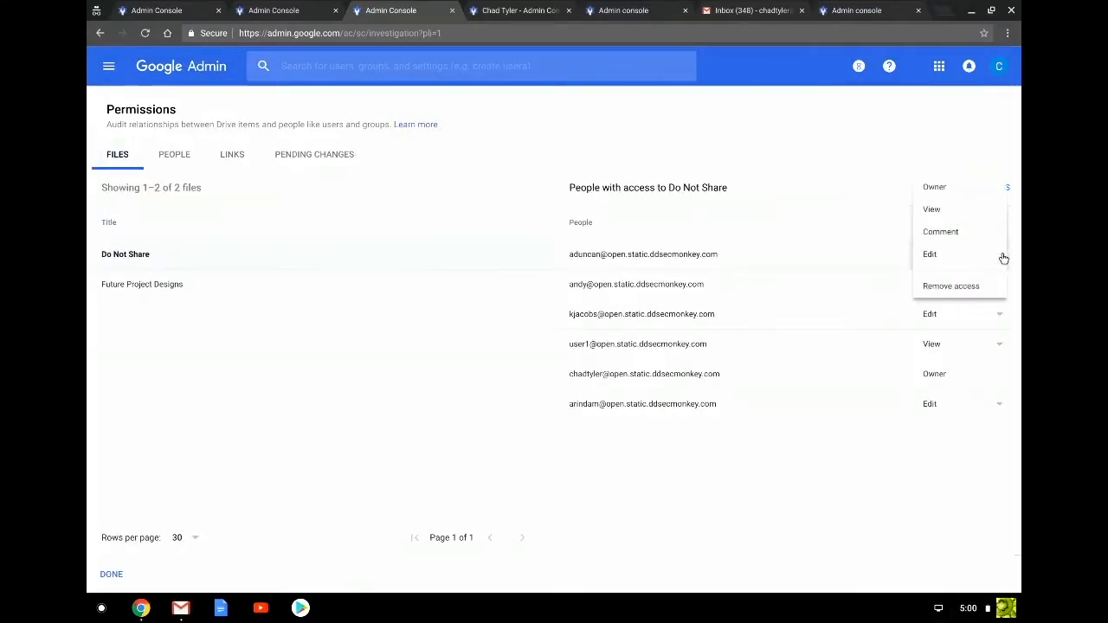
left_click(973, 293)
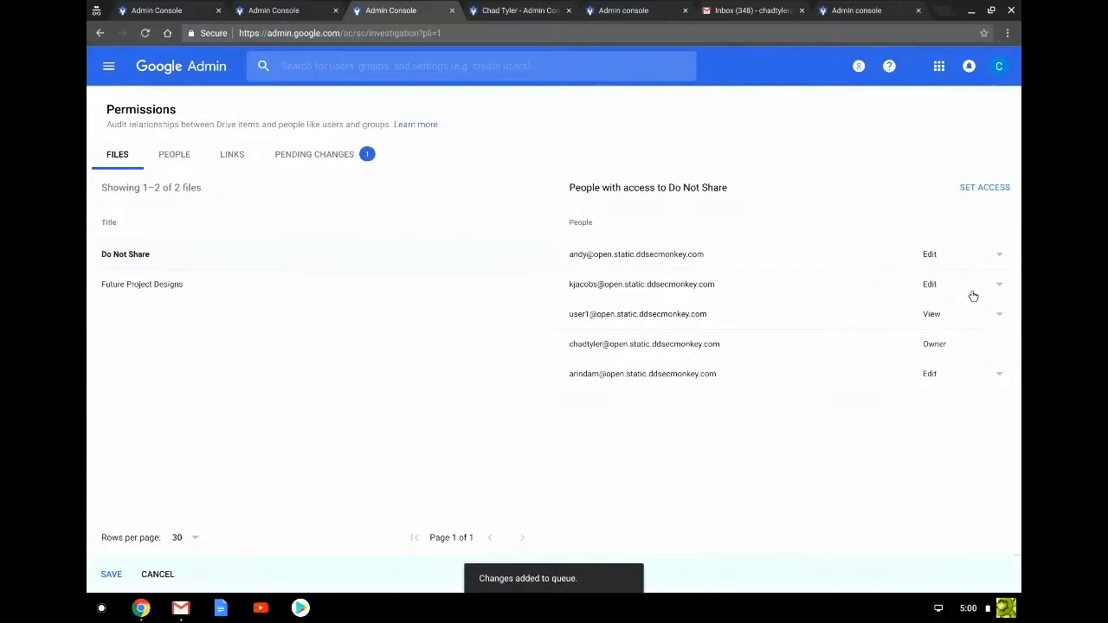
left_click(984, 187)
left_click(681, 283)
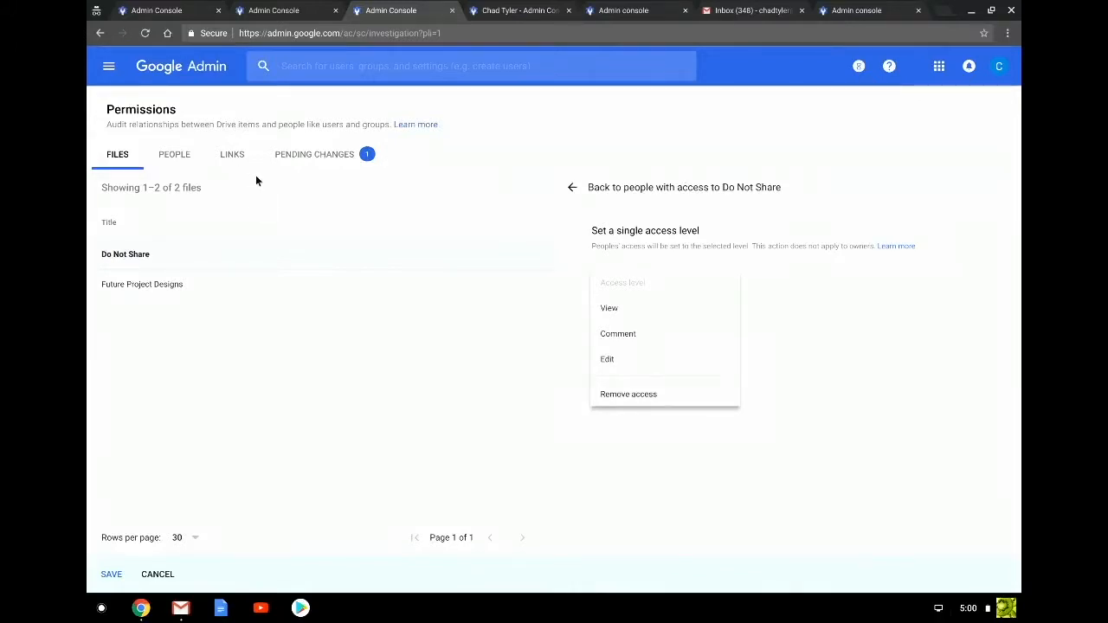
Step: View the public link access options for Do Not Share and discard the pending permission changes
left_click(232, 154)
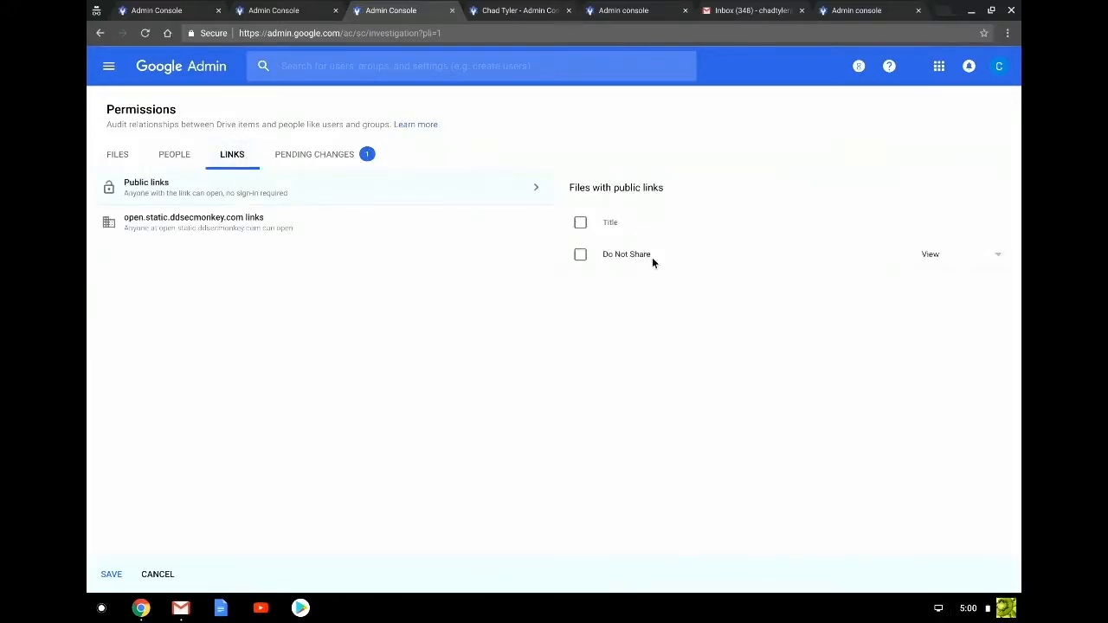
left_click(994, 254)
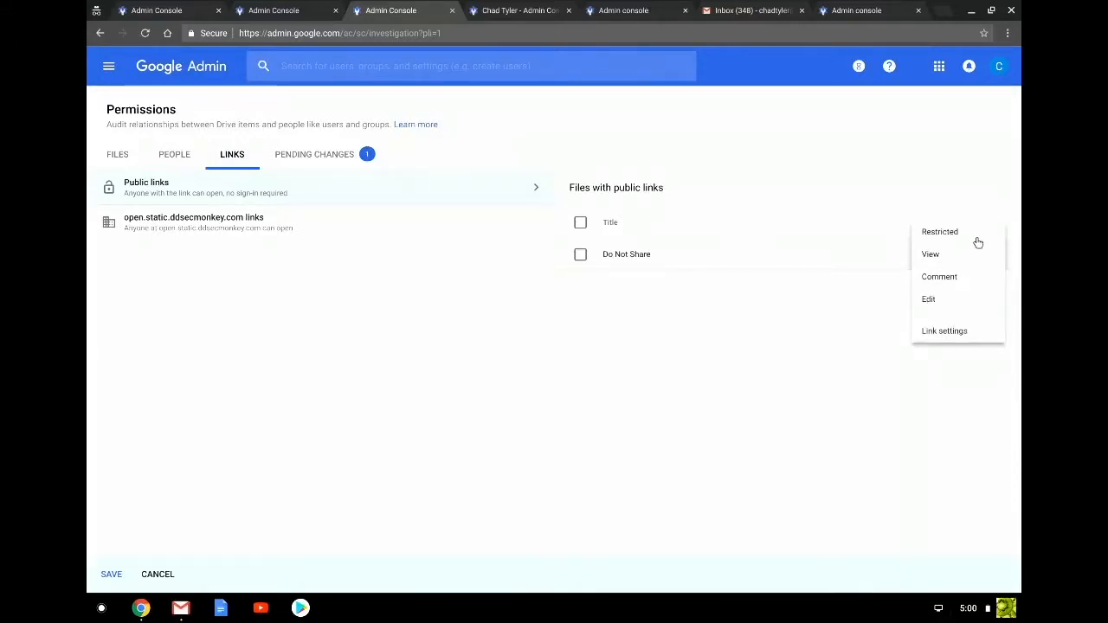
left_click(276, 415)
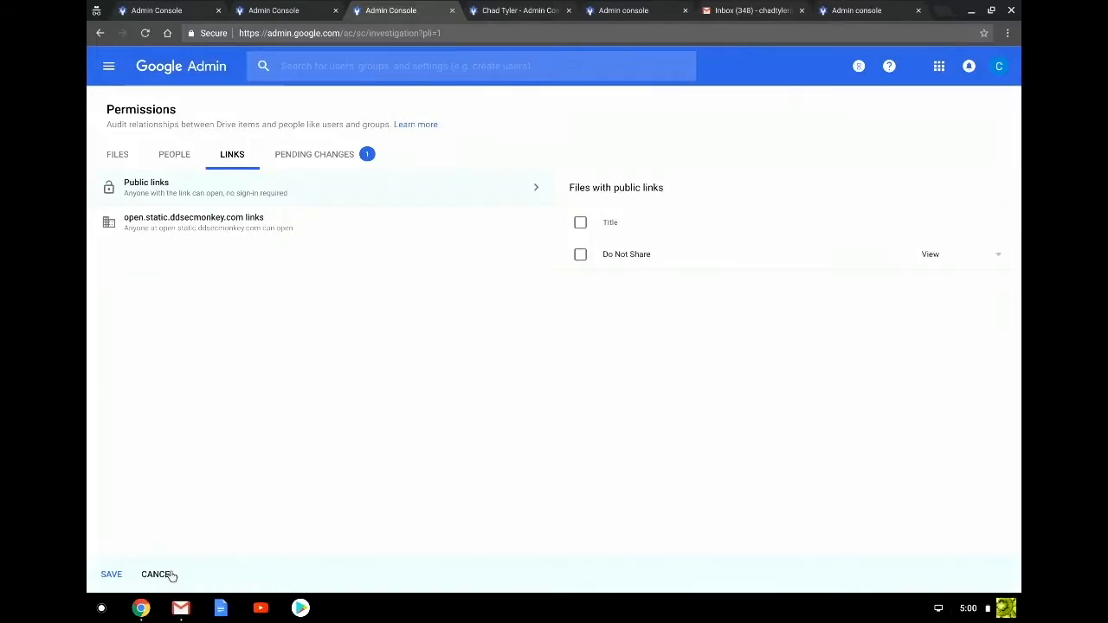
left_click(157, 575)
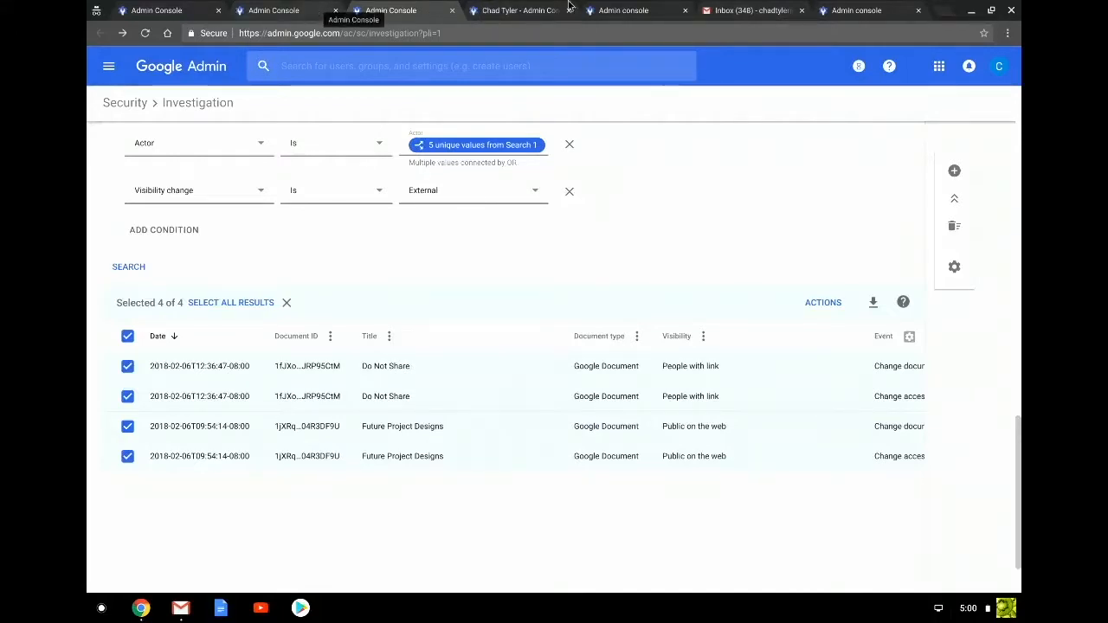
Step: View the admin audit log of security investigation actions, then open the File exposure report from the security dashboard
left_click(547, 16)
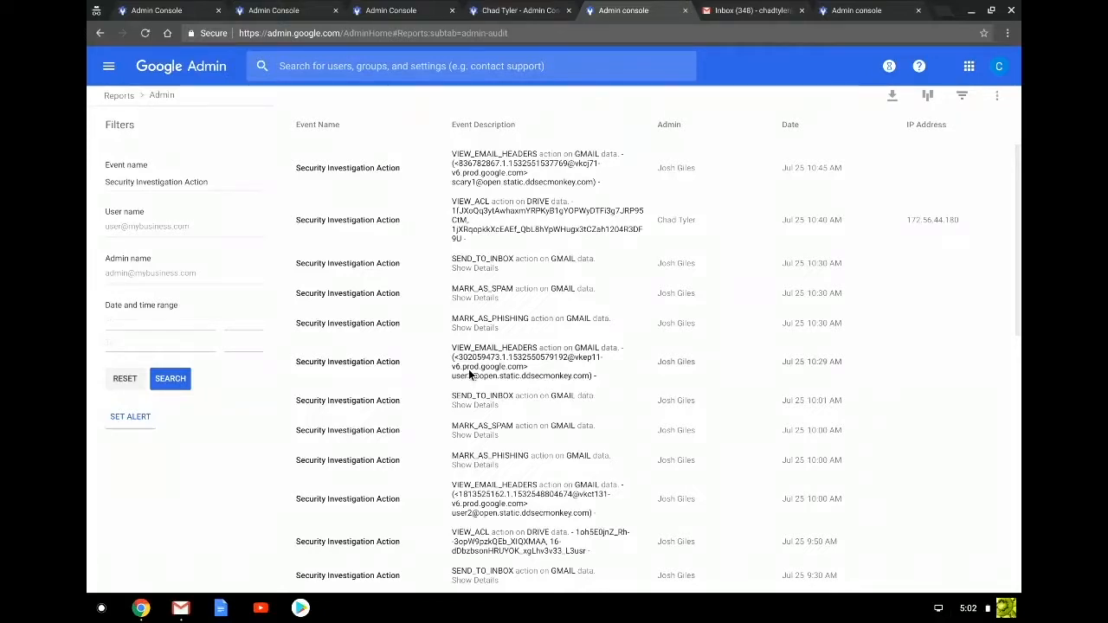
left_click(291, 9)
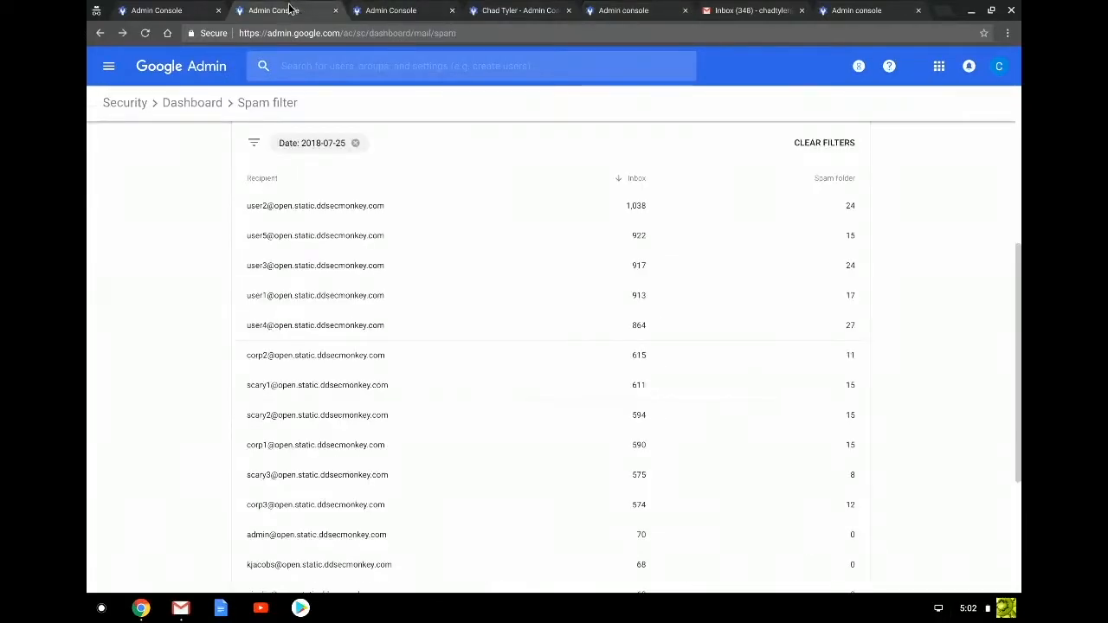
scroll(424, 311, "up", 5)
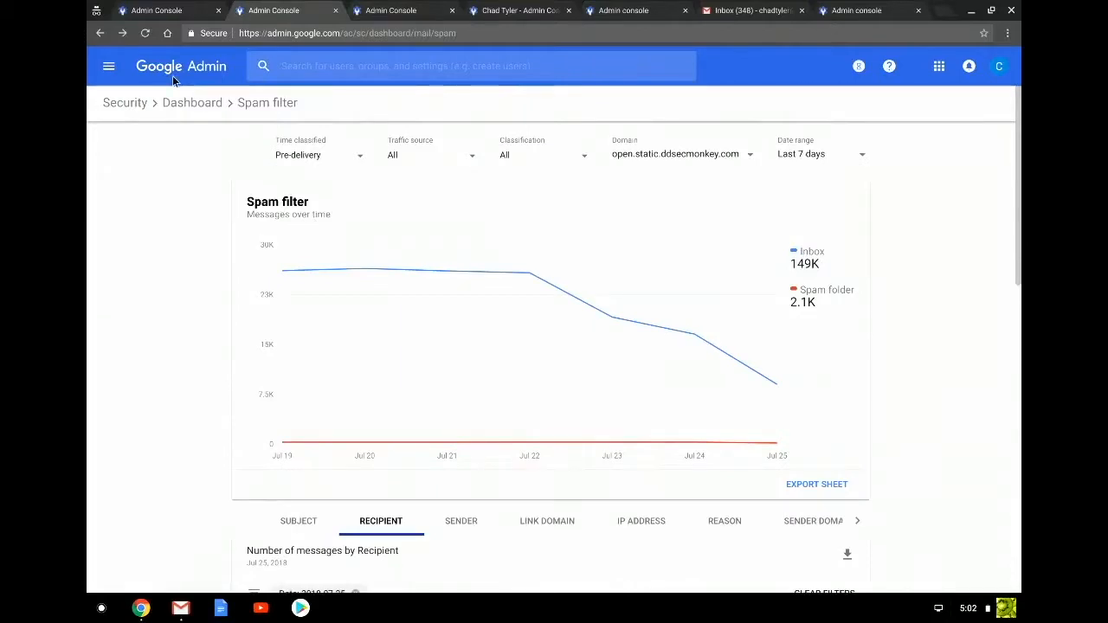
left_click(184, 103)
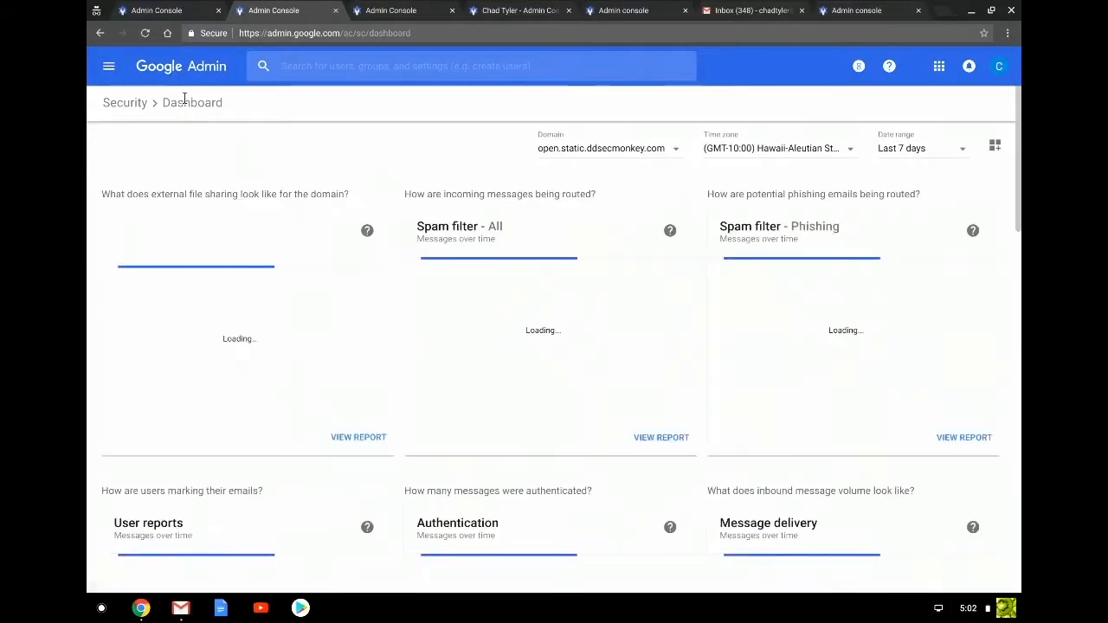
left_click(357, 439)
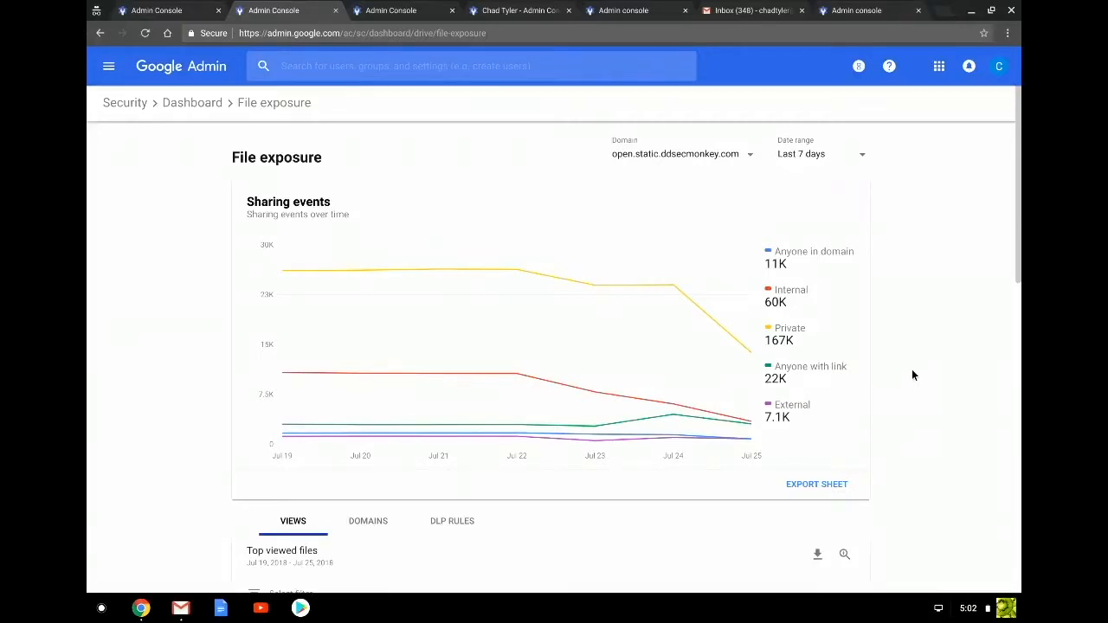
Step: Examine the top viewed files and the Jul 24, 2018 sharing events in the File exposure report
scroll(912, 375, "down", 2)
scroll(912, 370, "down", 1)
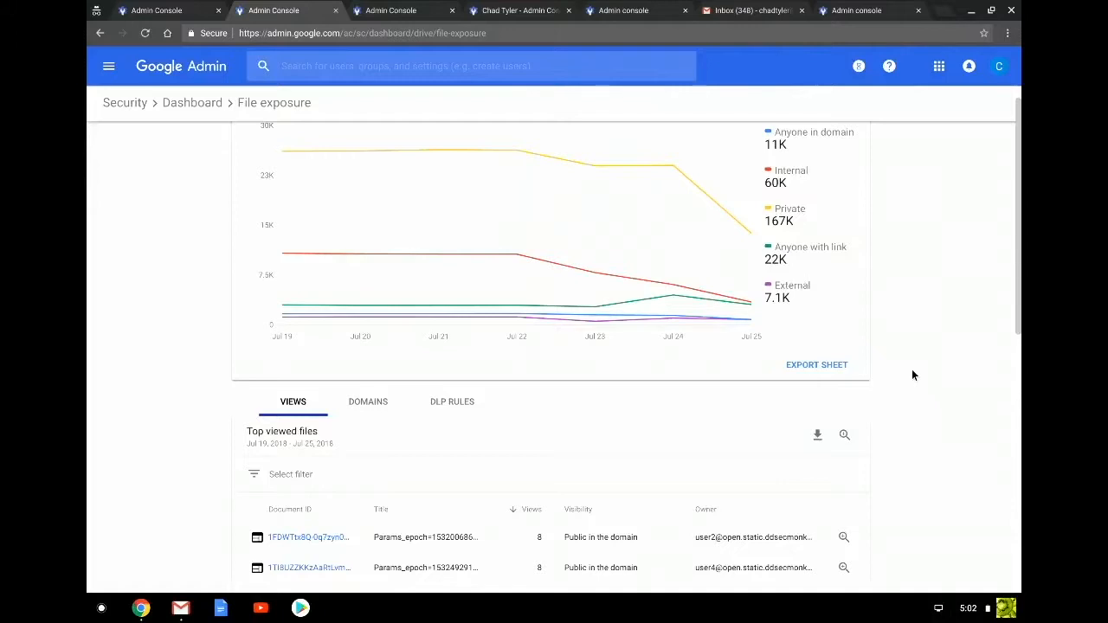
scroll(911, 370, "down", 3)
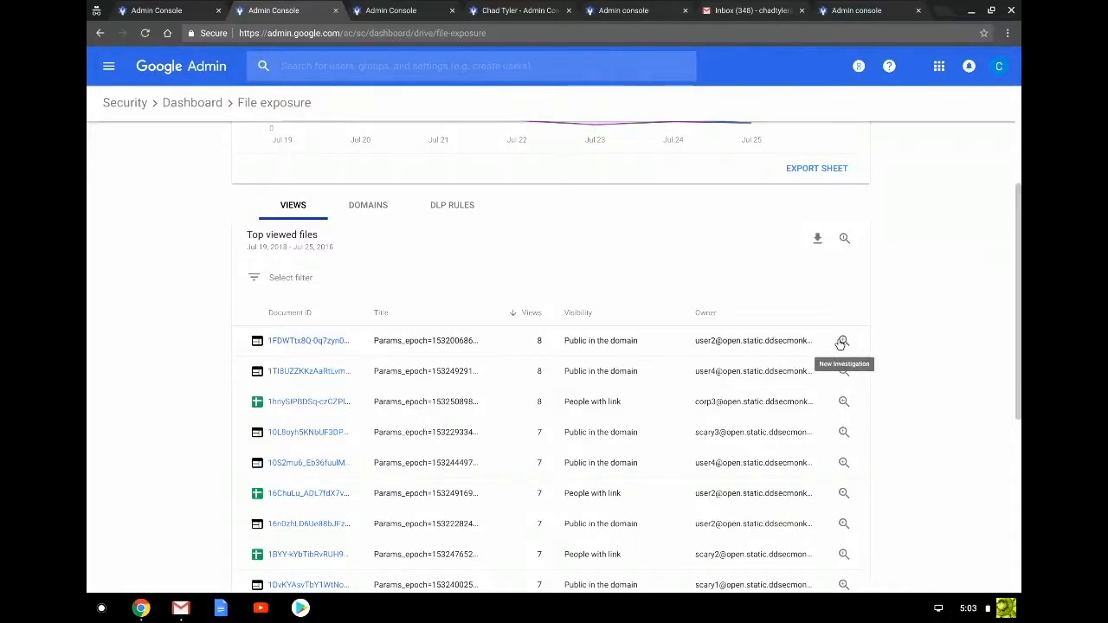
scroll(840, 343, "up", 3)
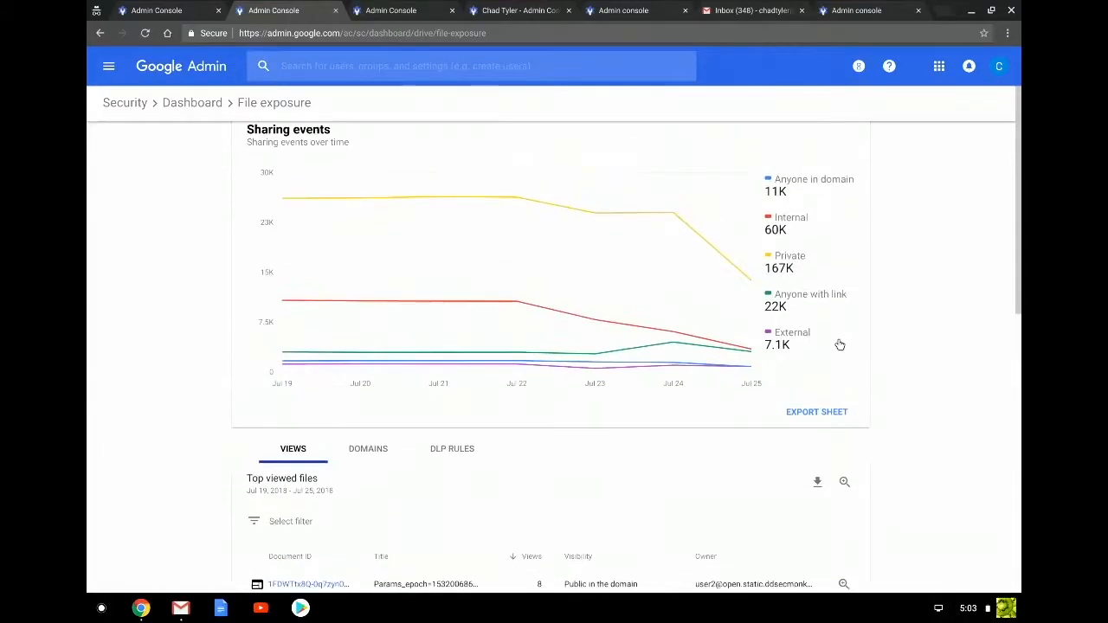
mouse_move(680, 273)
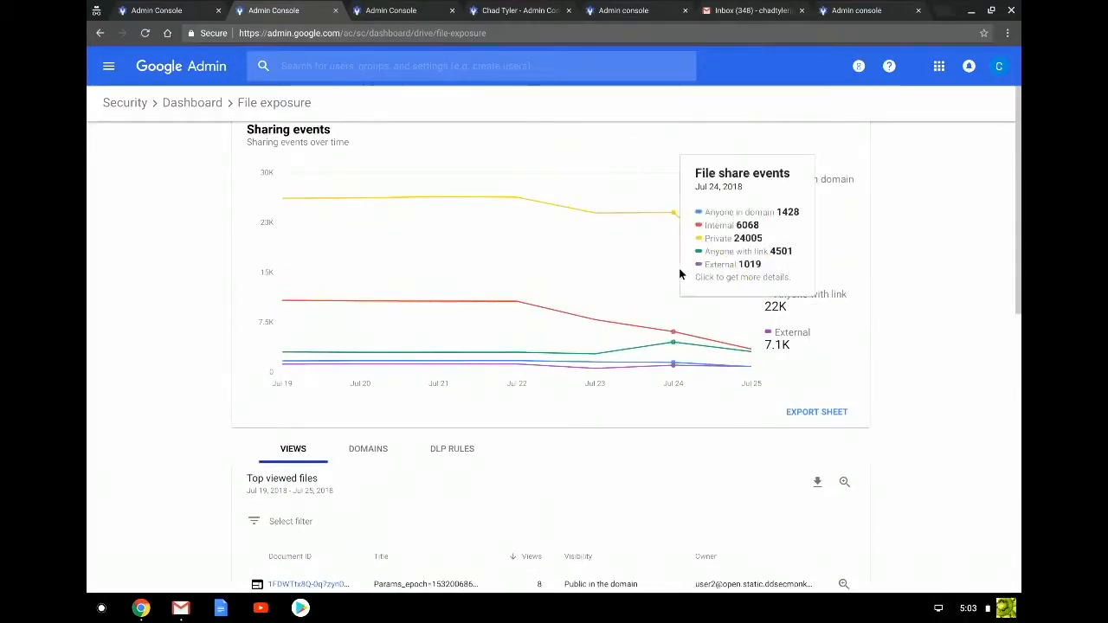
Step: Start a new investigation of the first top viewed file and compare its results with the view count in the File exposure report
scroll(679, 273, "down", 2)
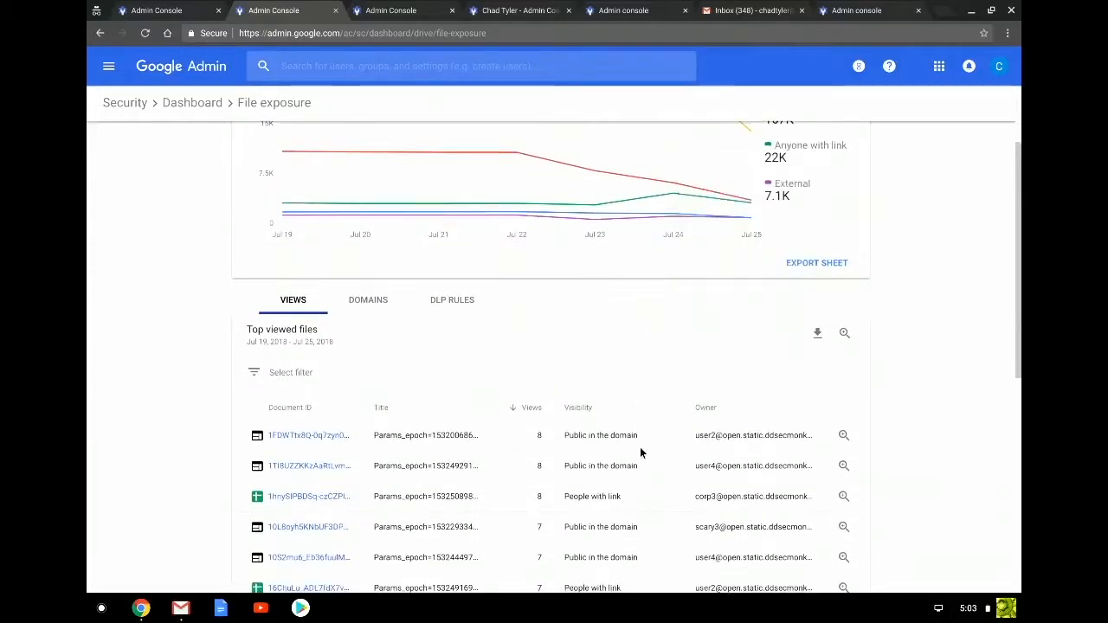
scroll(856, 457, "down", 1)
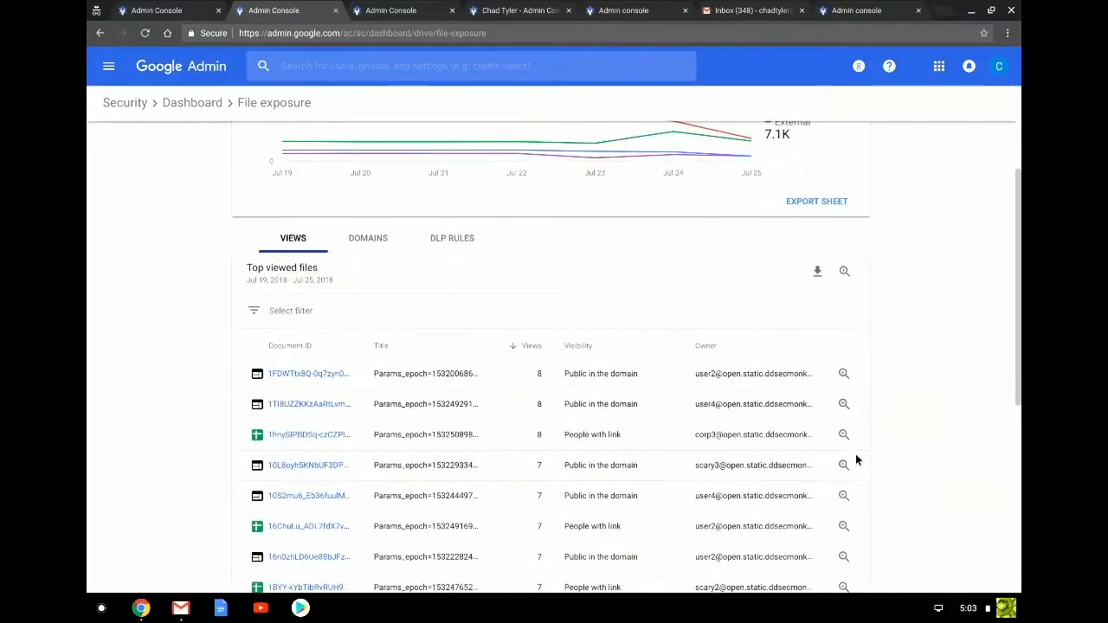
left_click(844, 374)
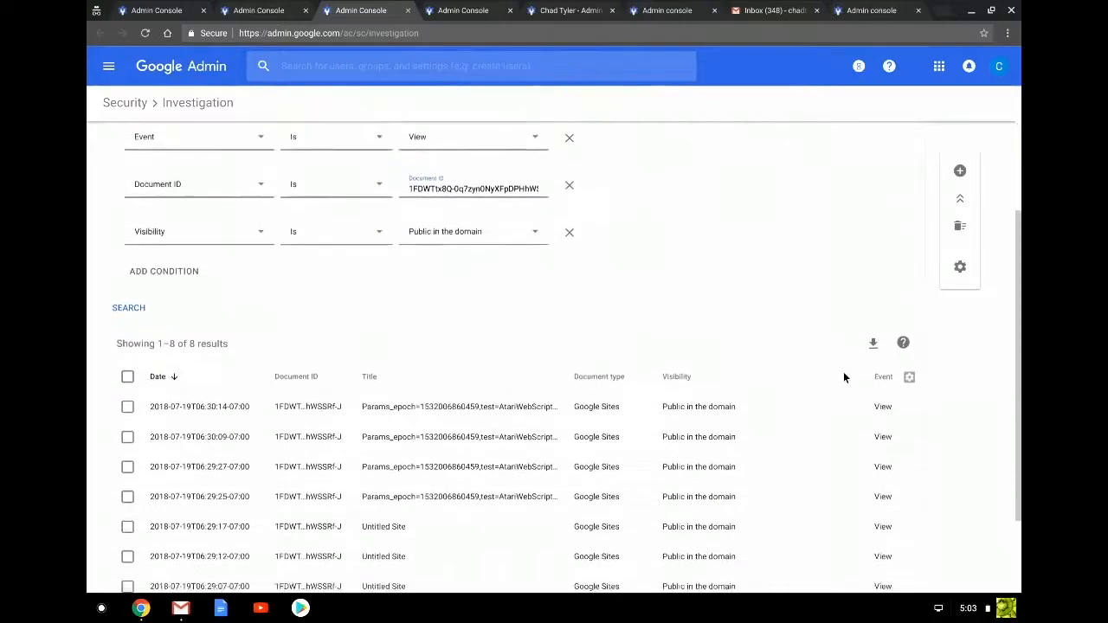
left_click(258, 10)
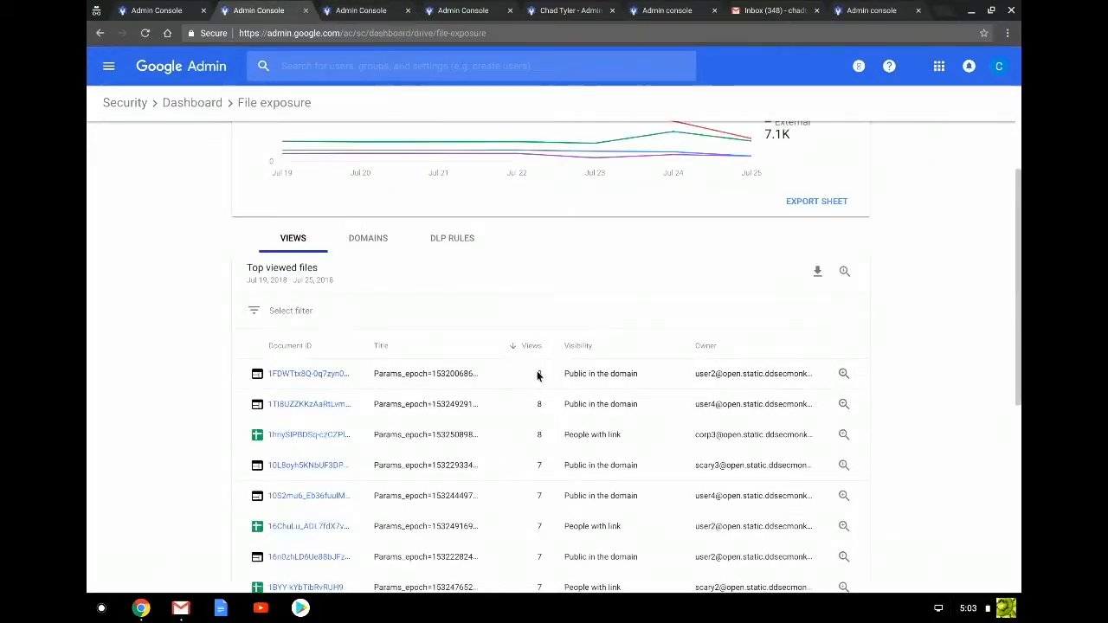
left_click(334, 10)
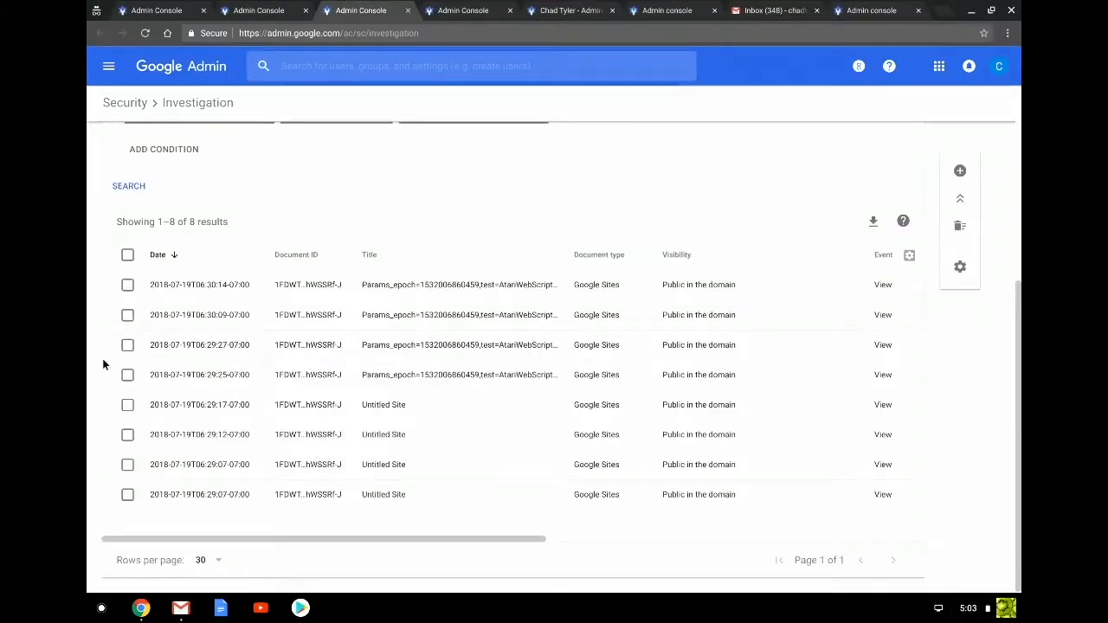
Step: Select all of the file's investigation results and show the actions available for them
left_click(127, 255)
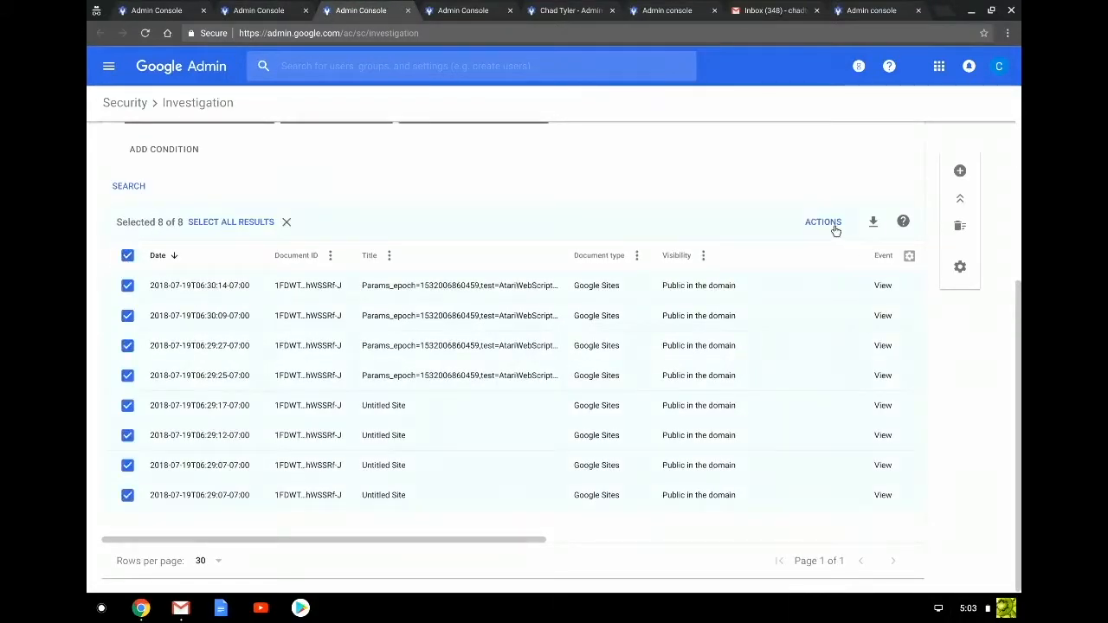
left_click(823, 222)
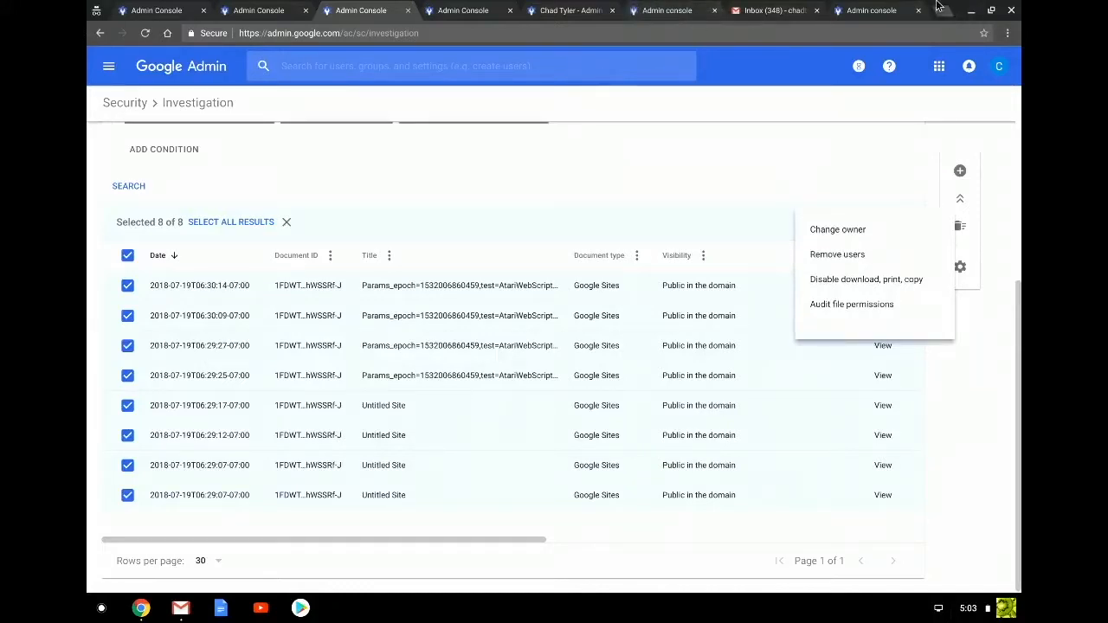
left_click(889, 9)
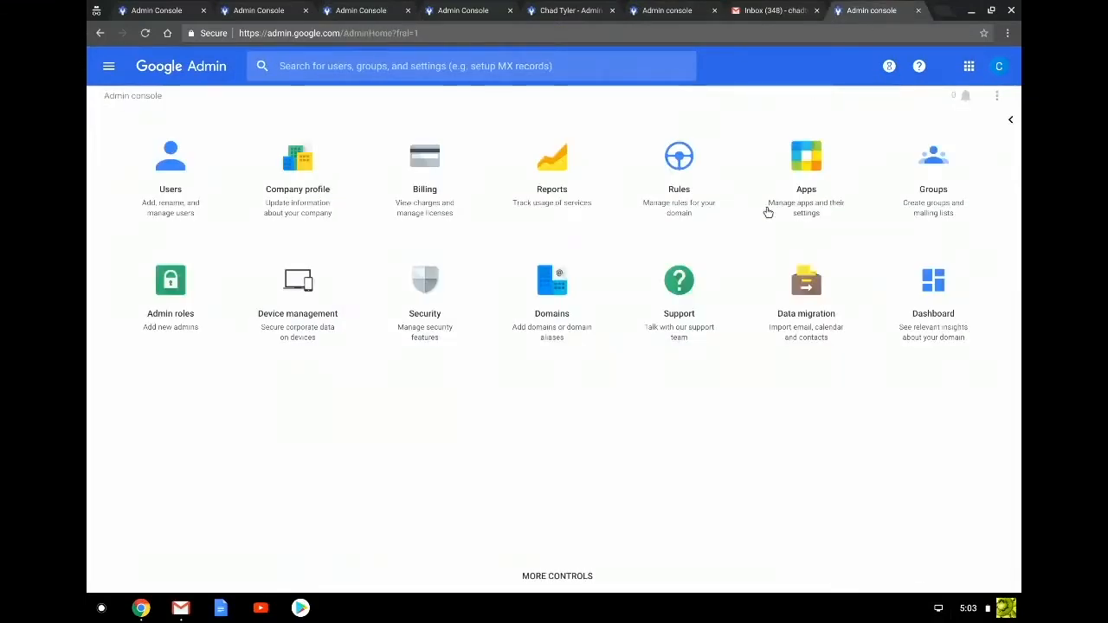
left_click(370, 10)
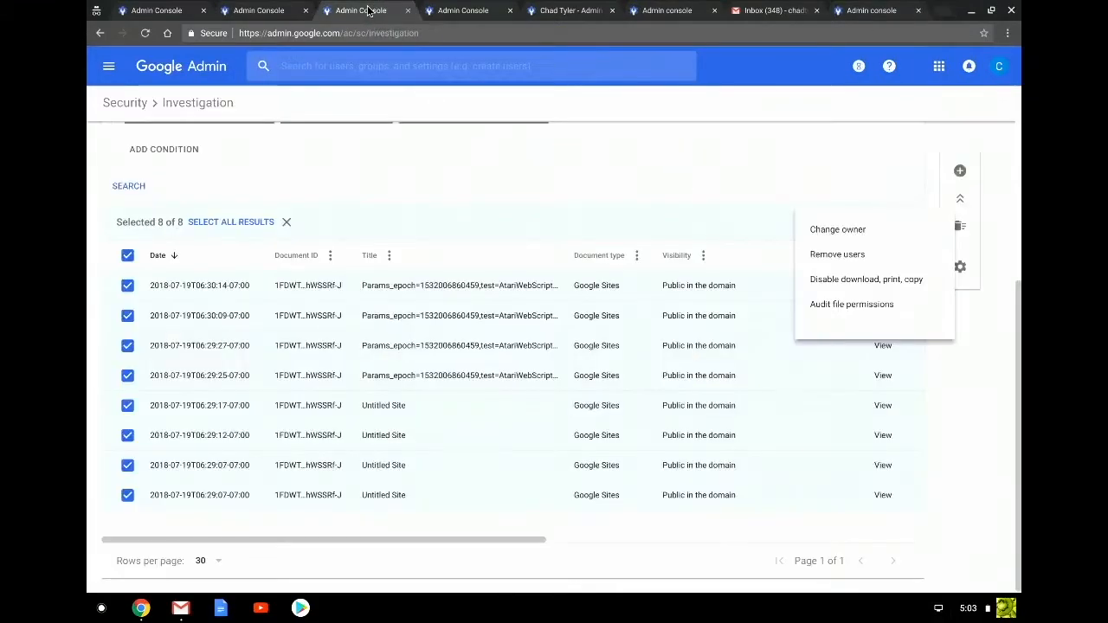